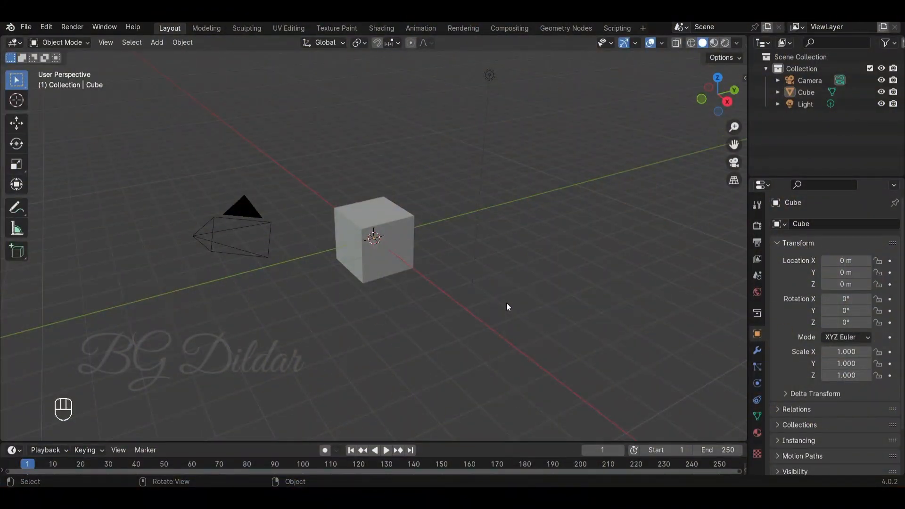
Step: Delete all the default objects from the scene: the camera, cube and light
key("a")
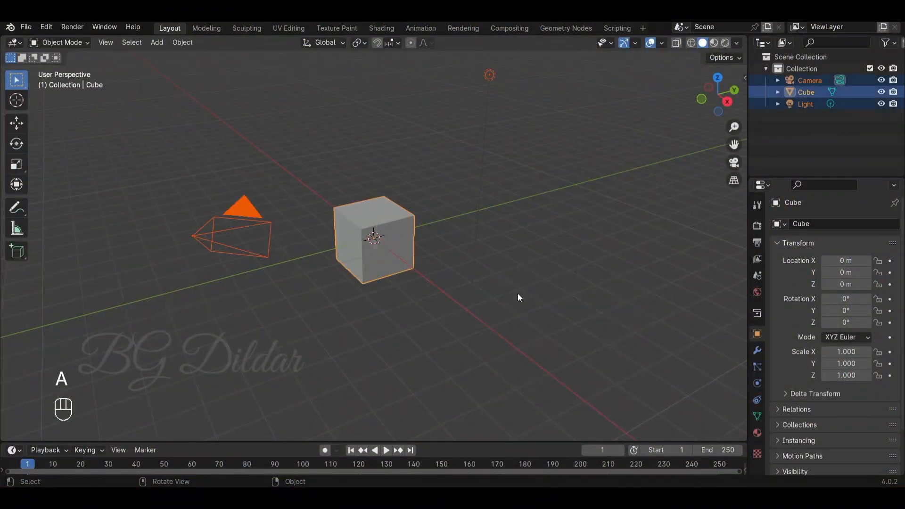
key("x")
left_click(518, 297)
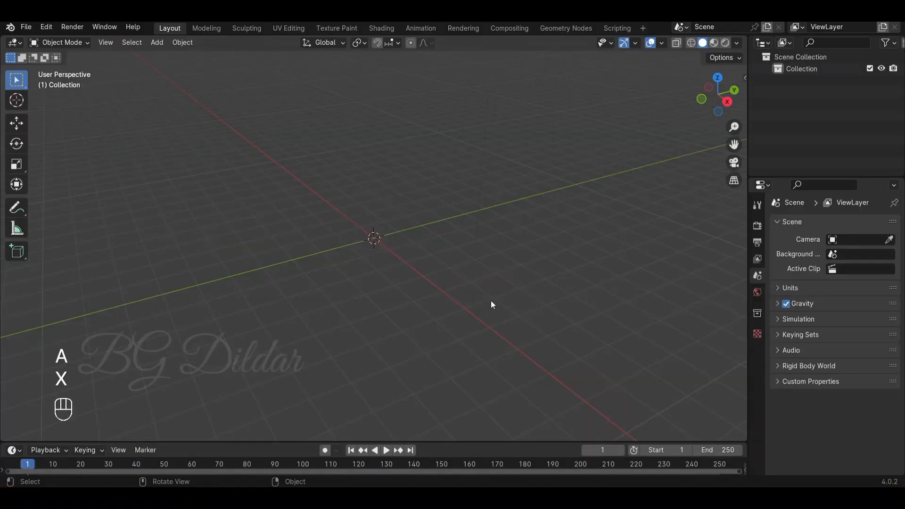
Step: Add a Monkey mesh at the world origin and view its face from the front
key("shift+a")
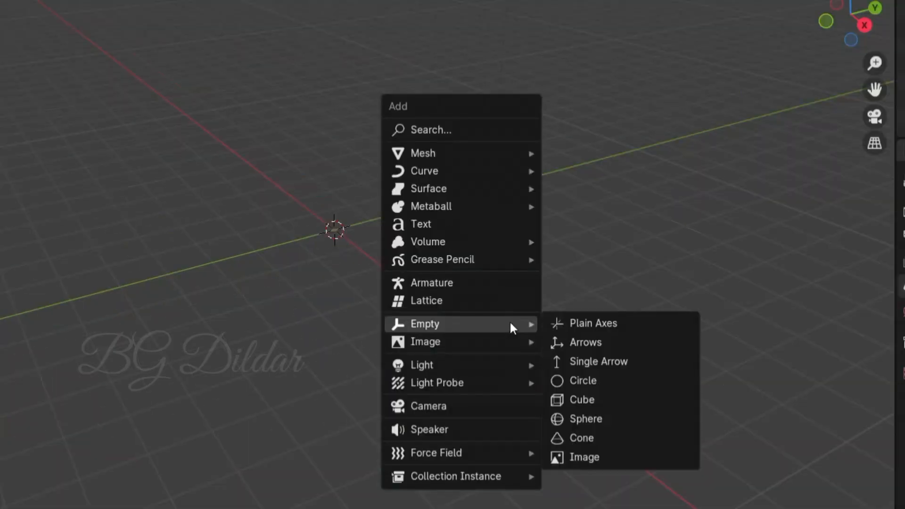
mouse_move(489, 153)
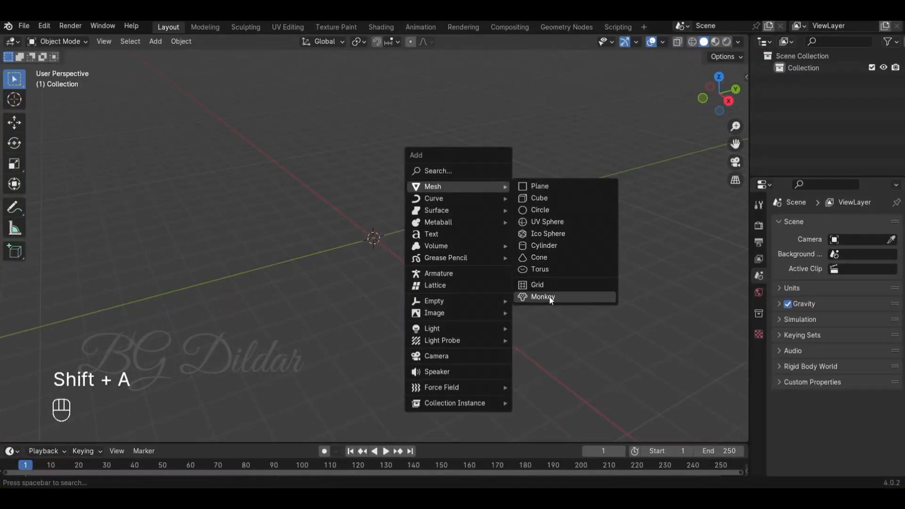
left_click(550, 296)
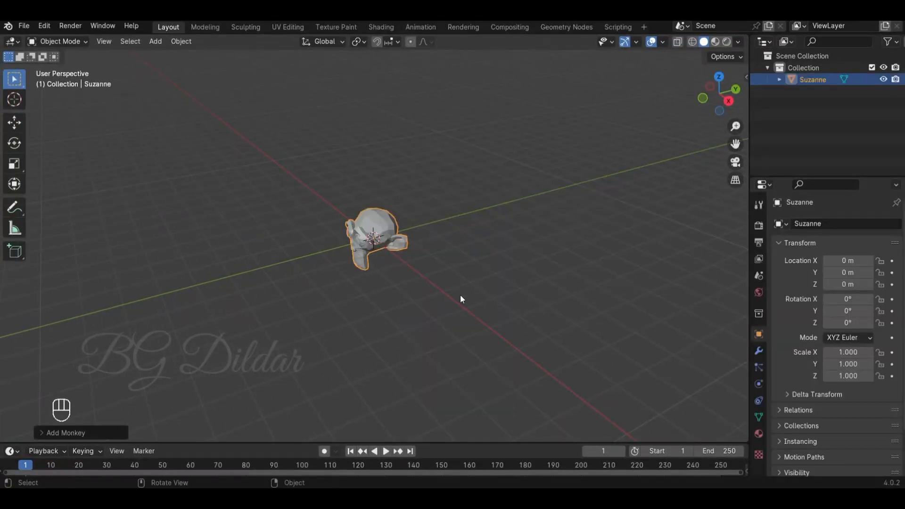
key("KP_1")
scroll(459, 295, "up", 3)
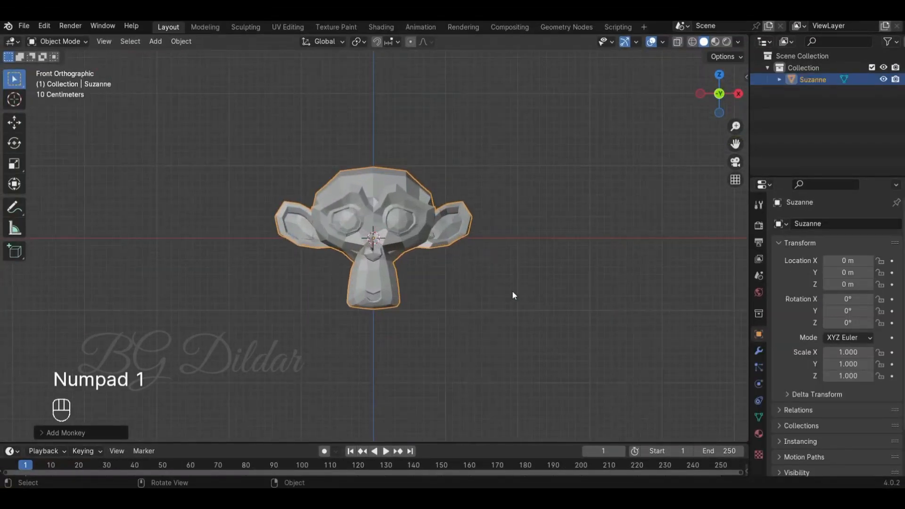
mouse_move(513, 296)
middle_mouse_down()
mouse_move(517, 317)
mouse_move(509, 308)
middle_mouse_up()
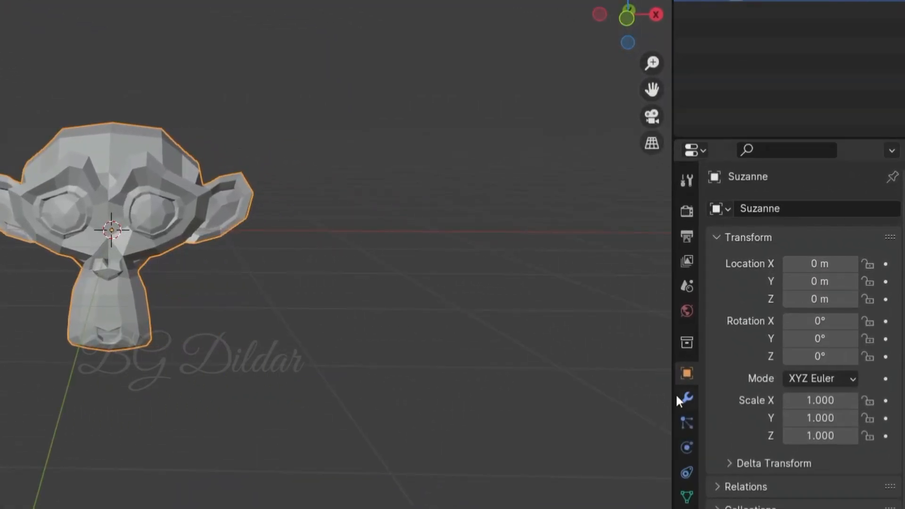
Step: Add a Subdivision Surface modifier with one viewport level to the monkey and apply it
left_click(757, 351)
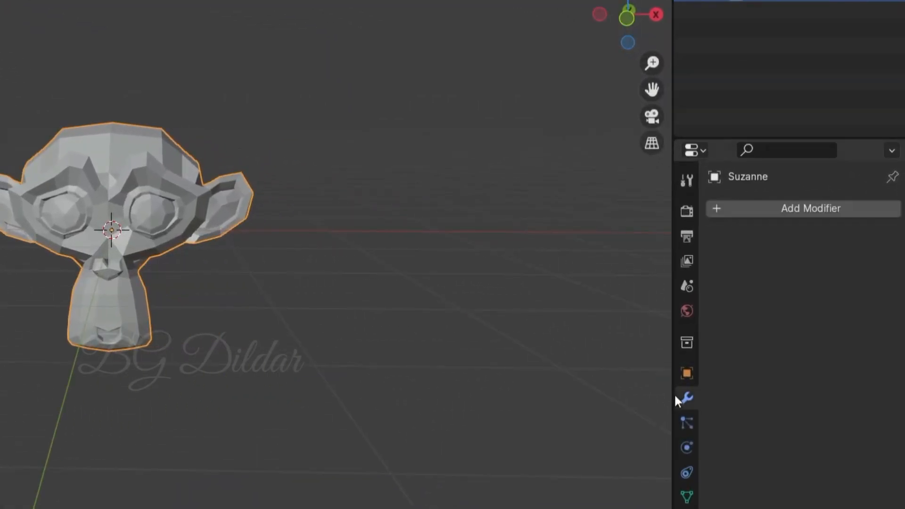
left_click(794, 215)
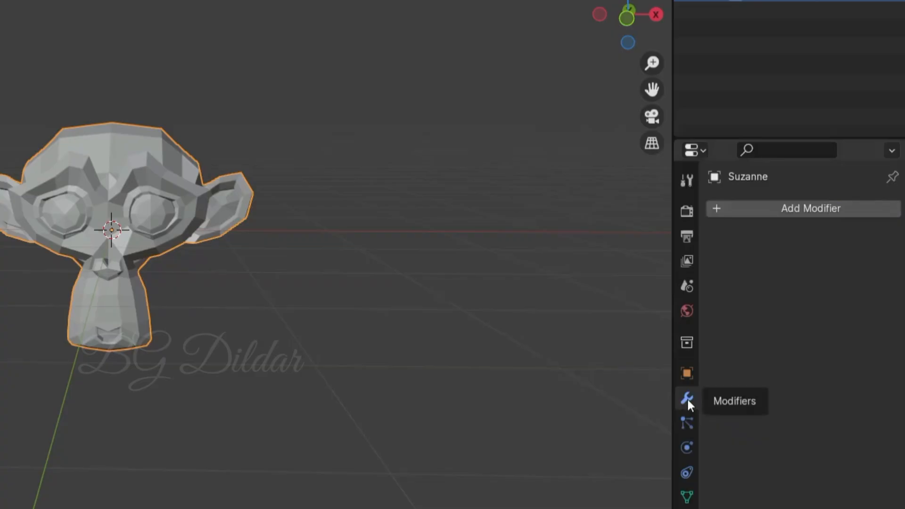
left_click(828, 209)
mouse_move(827, 211)
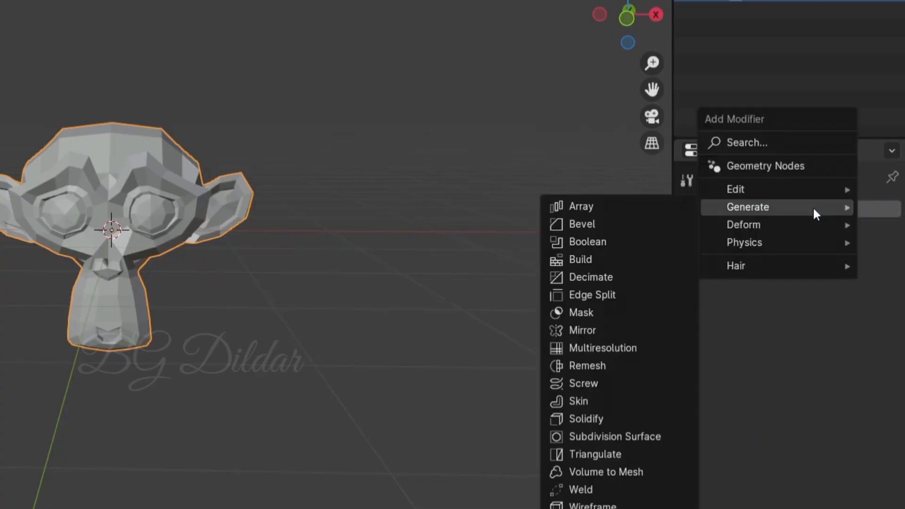
left_click(587, 437)
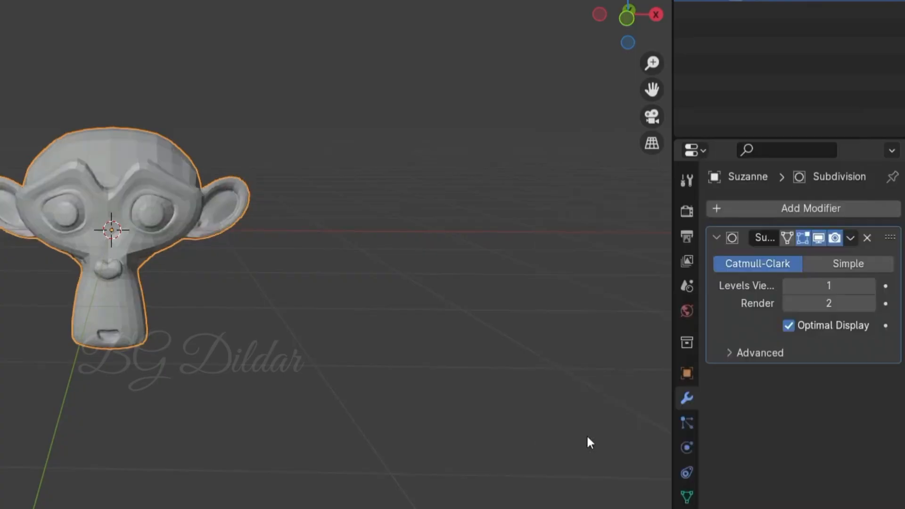
left_click(851, 238)
left_click(825, 254)
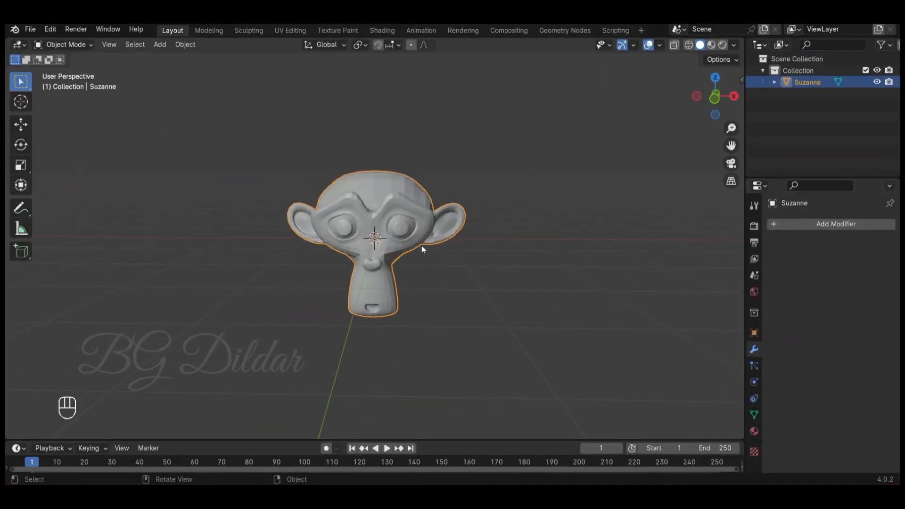
Step: Set the monkey head's shading to Shade Smooth
scroll(398, 233, "up", 2)
right_click(398, 233)
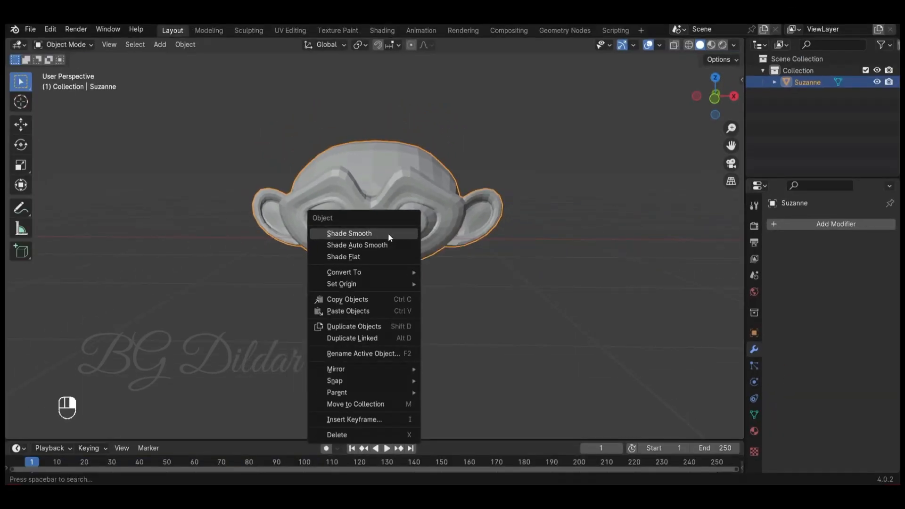
left_click(383, 224)
scroll(438, 216, "up", 2)
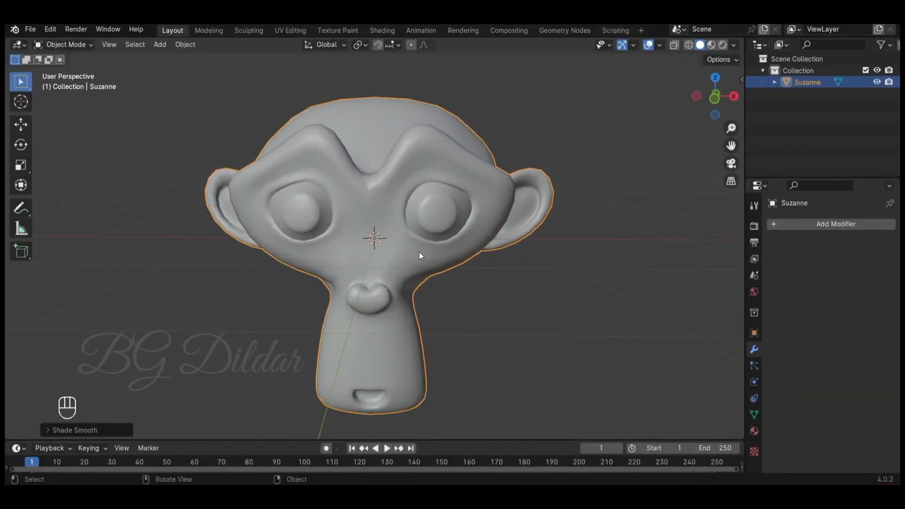
Step: Enter Edit Mode on the monkey head in the front orthographic view
key("KP_1")
scroll(420, 252, "down", 1)
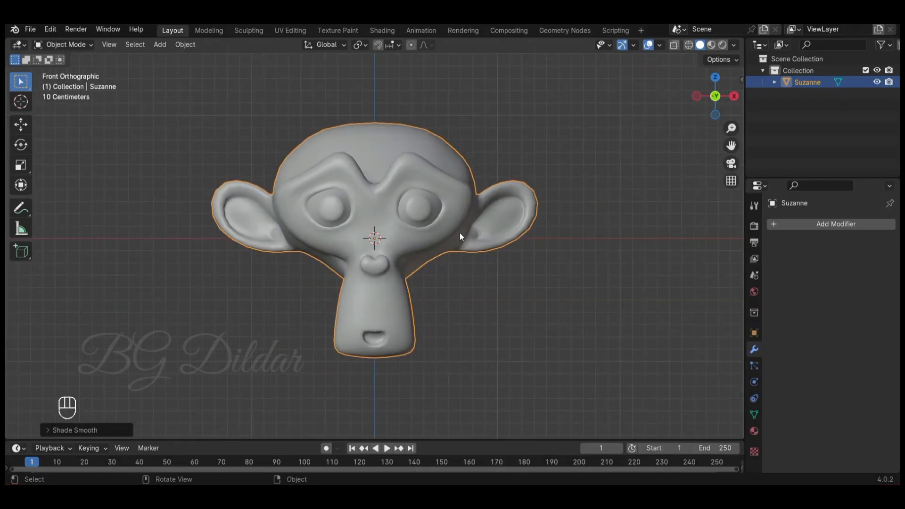
key("Tab")
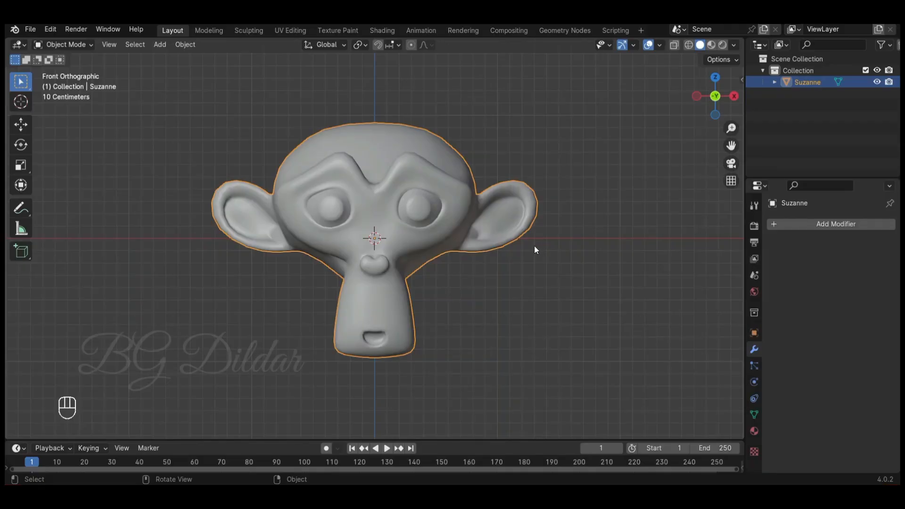
key("Tab")
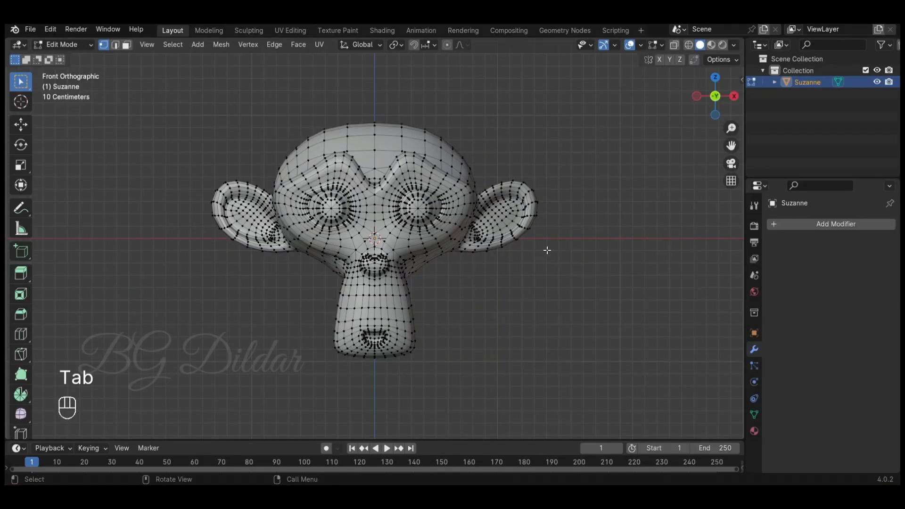
Step: Try to move the outer vertices of the ear on the positive X side, then cancel the move
left_click_drag(514, 155, 546, 270)
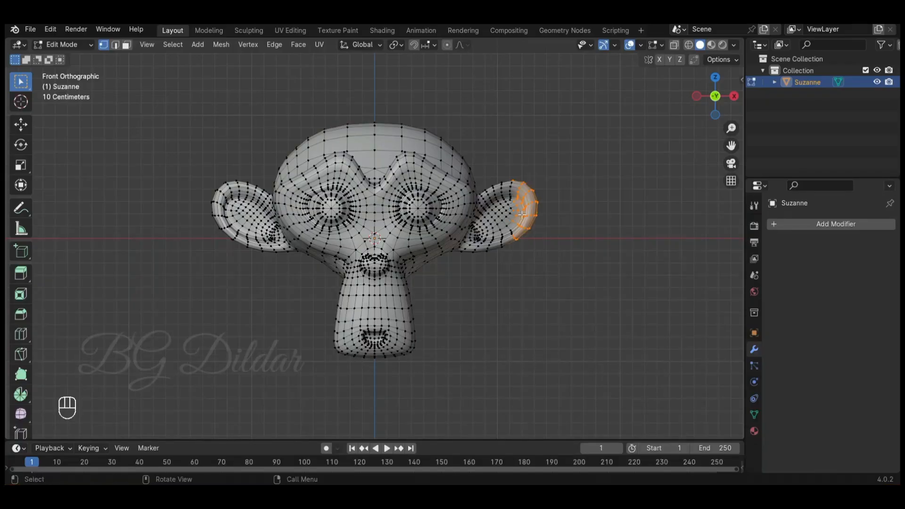
key("g")
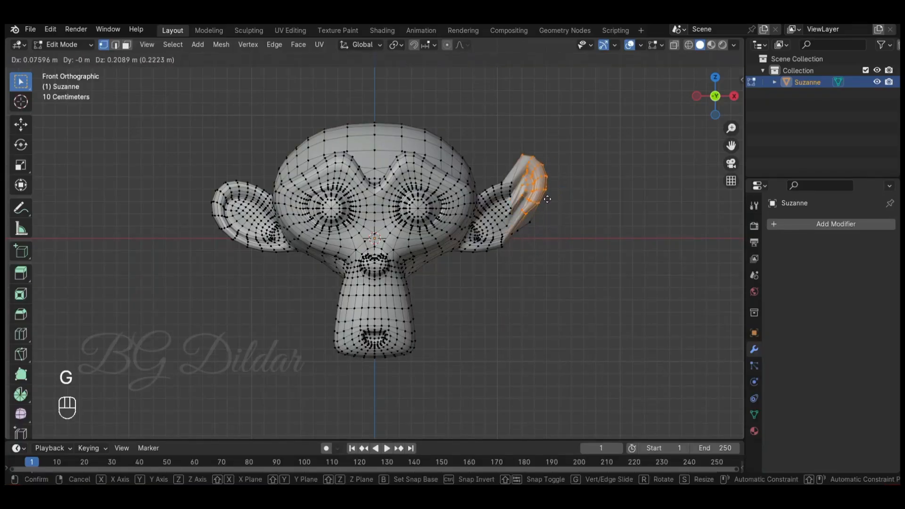
right_click(553, 203)
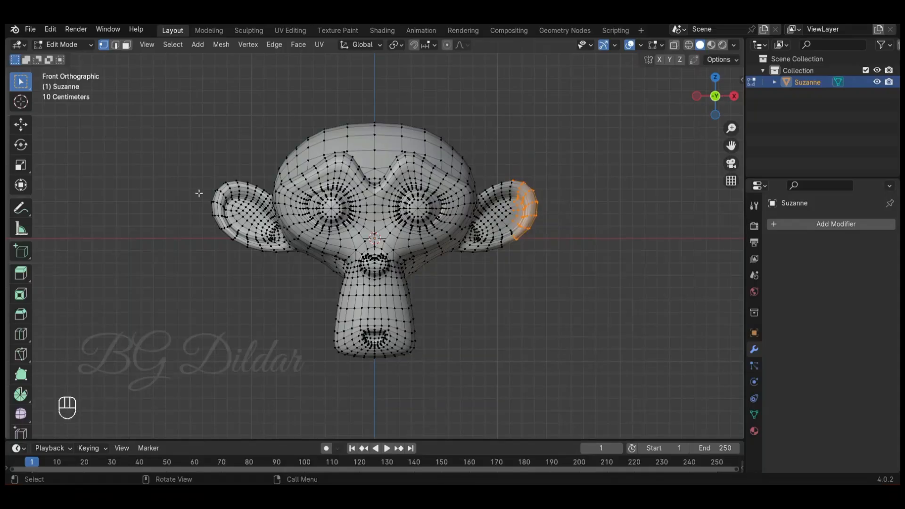
Step: Try to move the outer vertices of both ears together, then cancel the move and undo the added selection
left_click_drag(184, 145, 246, 277, "shift")
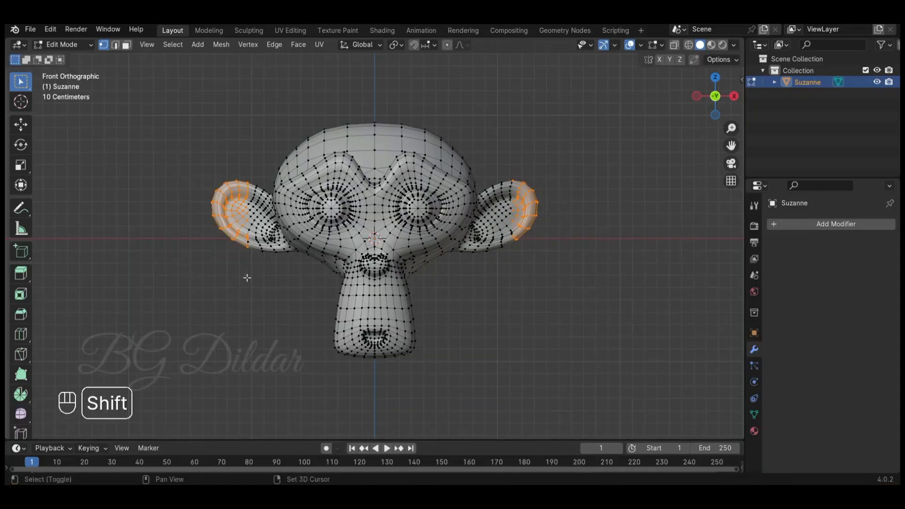
key("g")
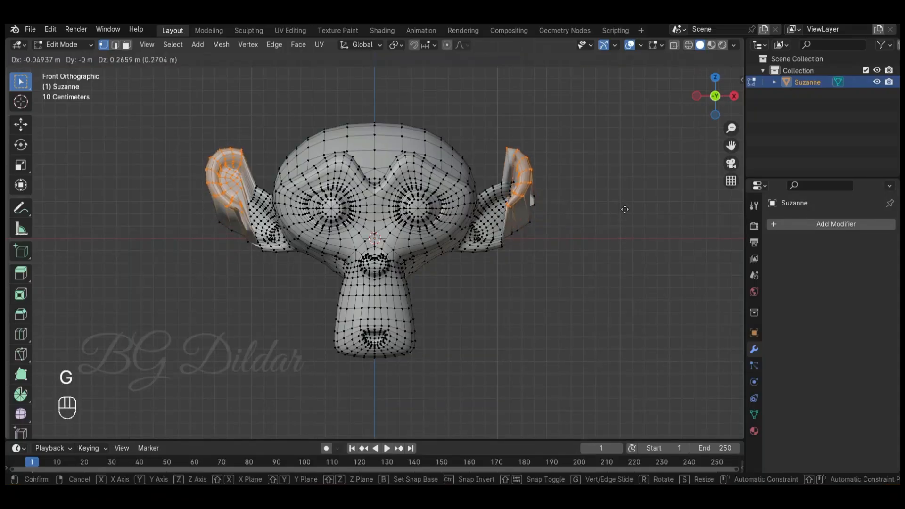
right_click(632, 239)
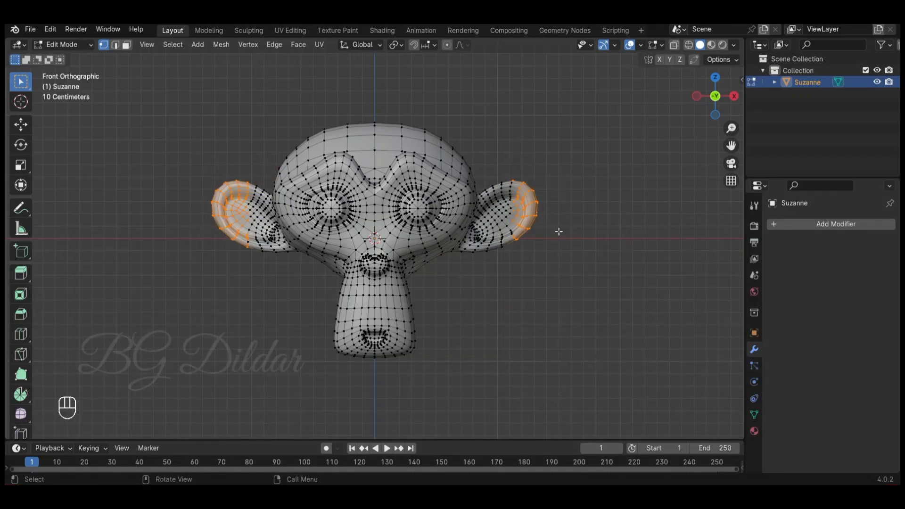
key("ctrl+z")
Step: Turn on X-ray and delete all vertices of the monkey head's half on the negative X side, keeping the centre line
left_click_drag(404, 196, 437, 226)
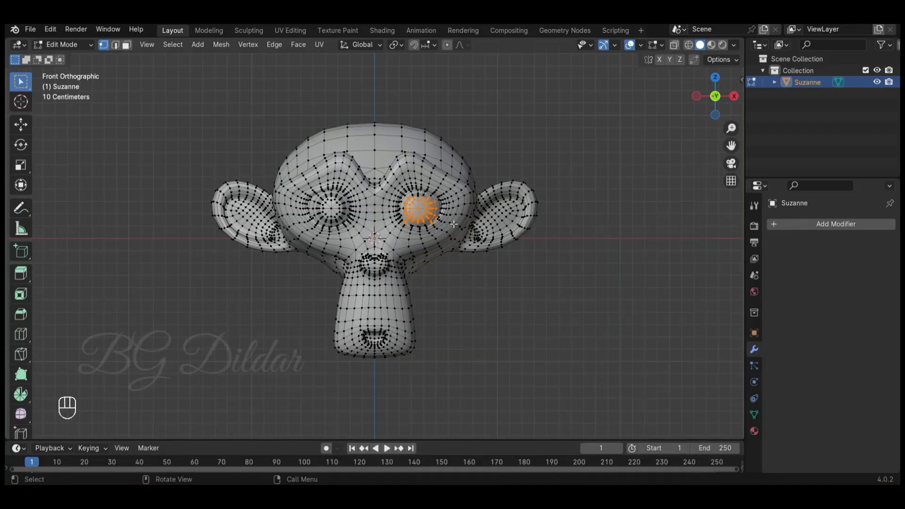
left_click(675, 45)
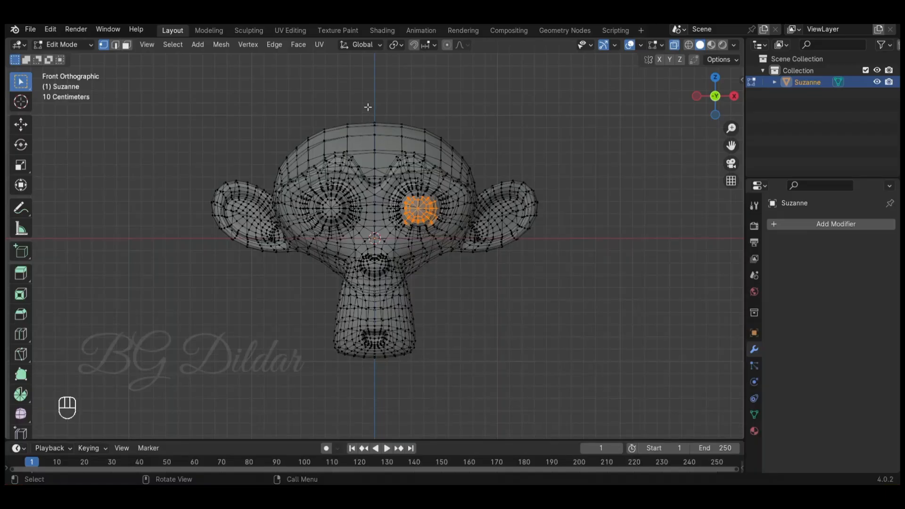
left_click_drag(372, 108, 196, 406)
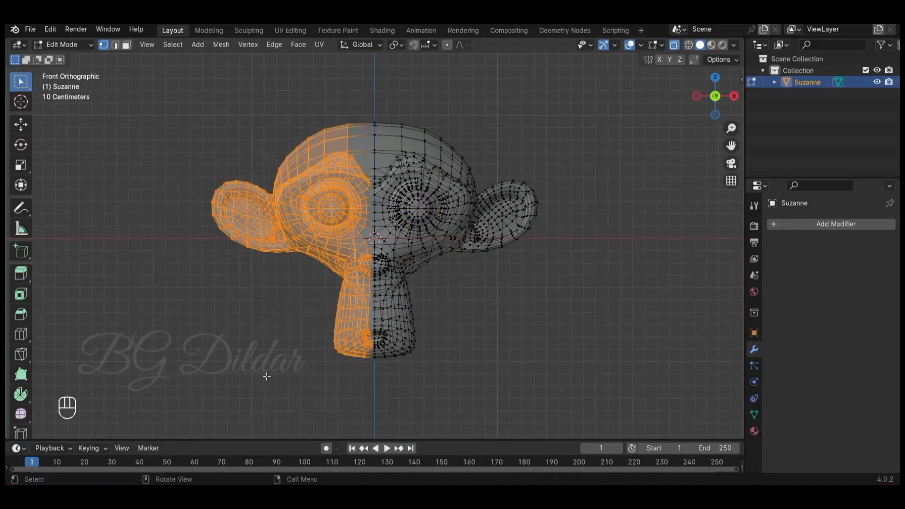
key("x")
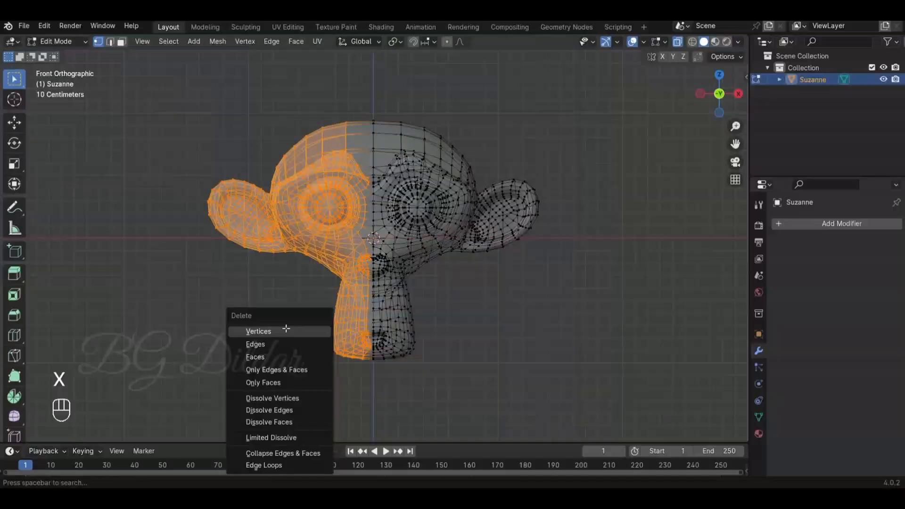
left_click(394, 367)
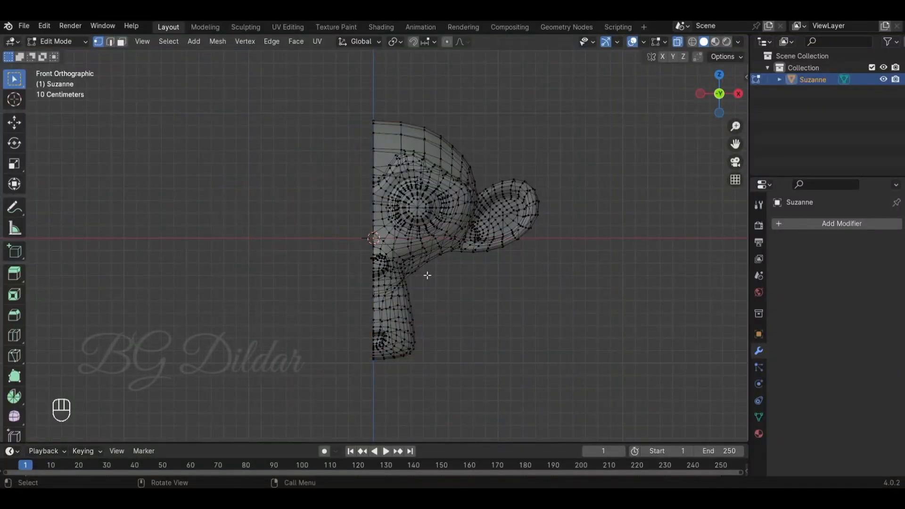
Step: Add a Mirror modifier on the X axis to the half head and turn off X-ray
middle_click_drag(427, 276, 302, 297)
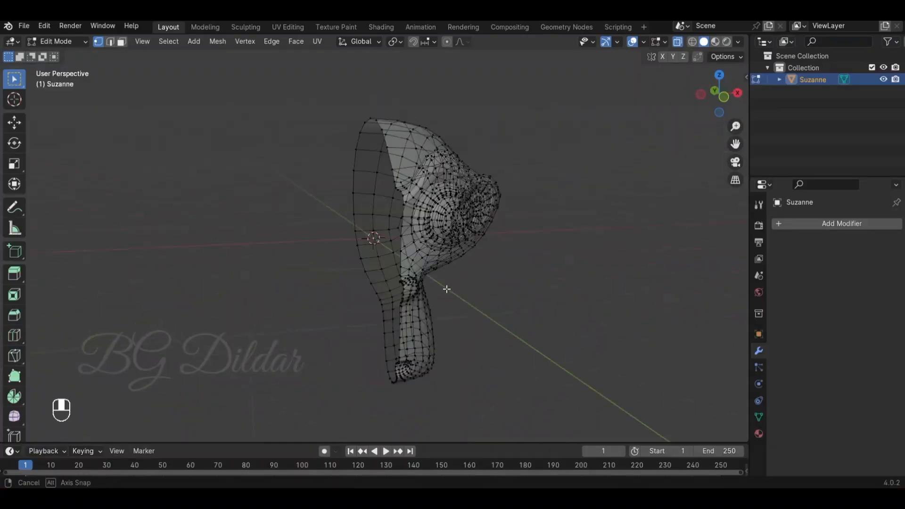
left_click(813, 228)
mouse_move(813, 232)
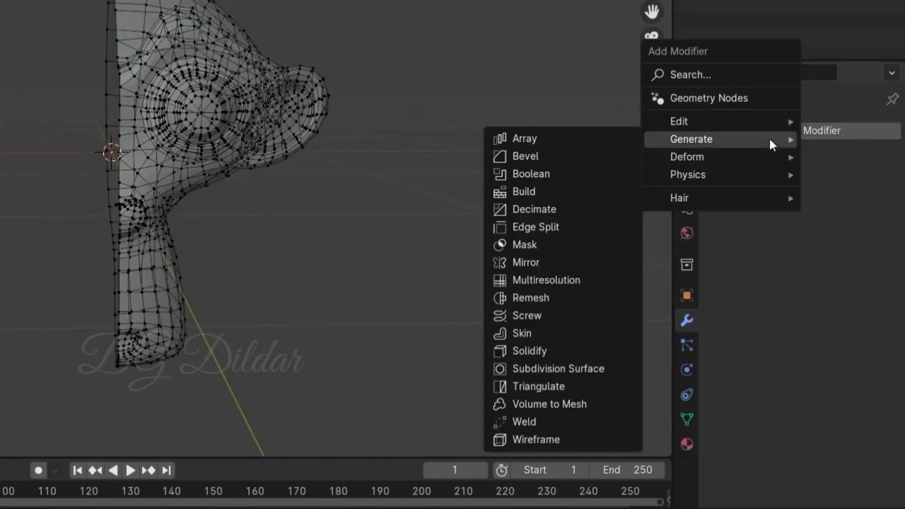
left_click(554, 260)
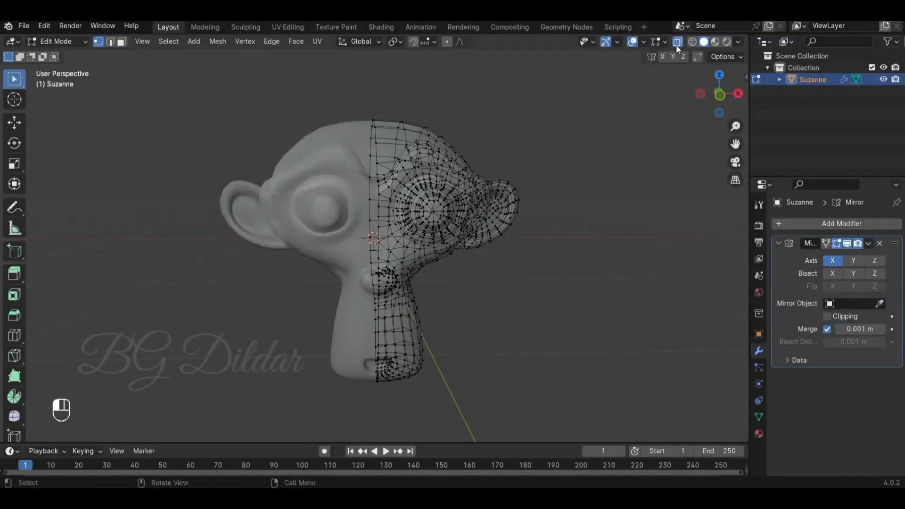
left_click(676, 44)
middle_click_drag(593, 219, 586, 240)
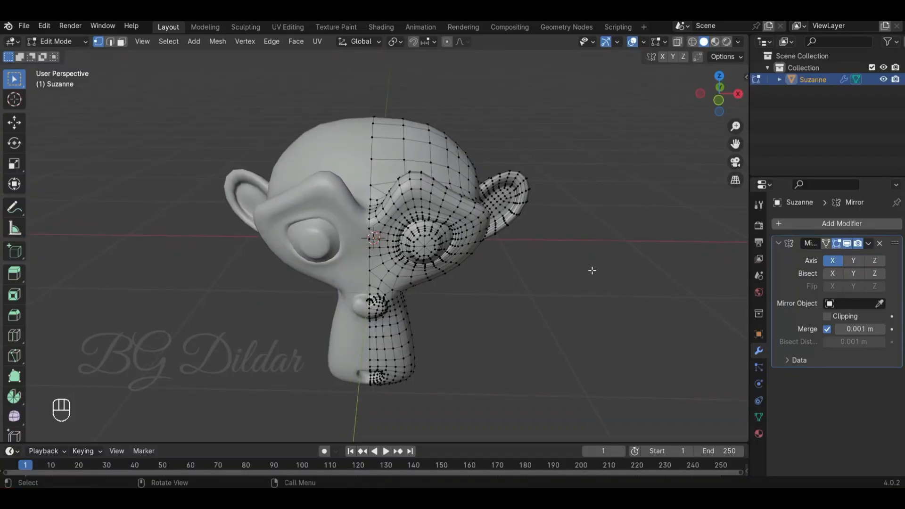
Step: Select the outer vertices of the half head's ear, try to move and scale them, and cancel both transforms
middle_click_drag(549, 309, 550, 297)
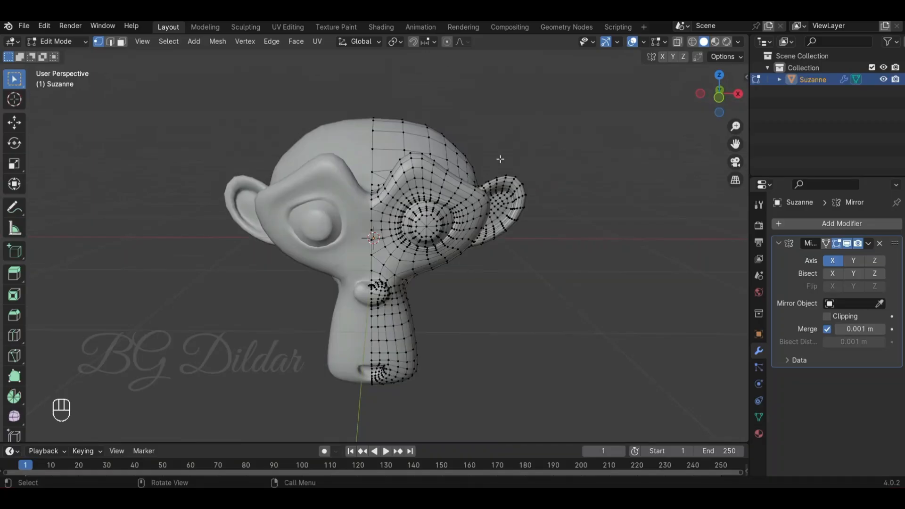
left_click_drag(500, 159, 537, 289)
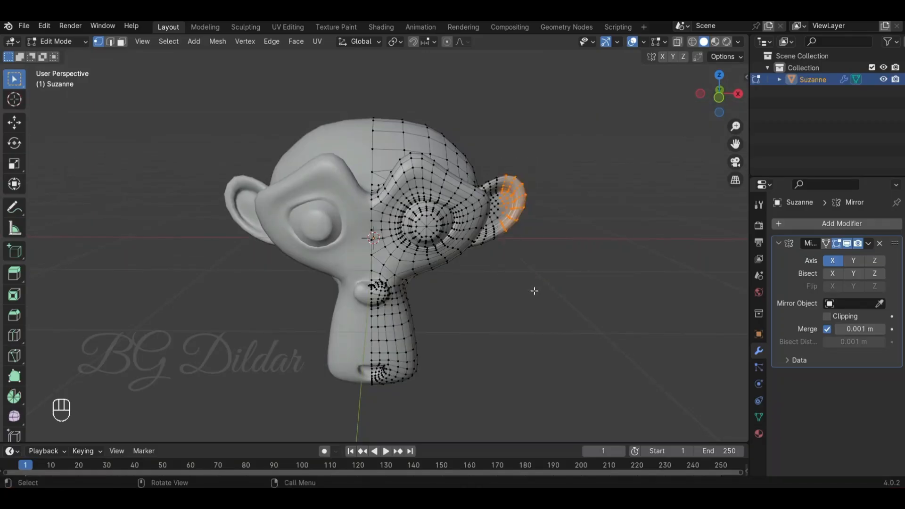
key("g")
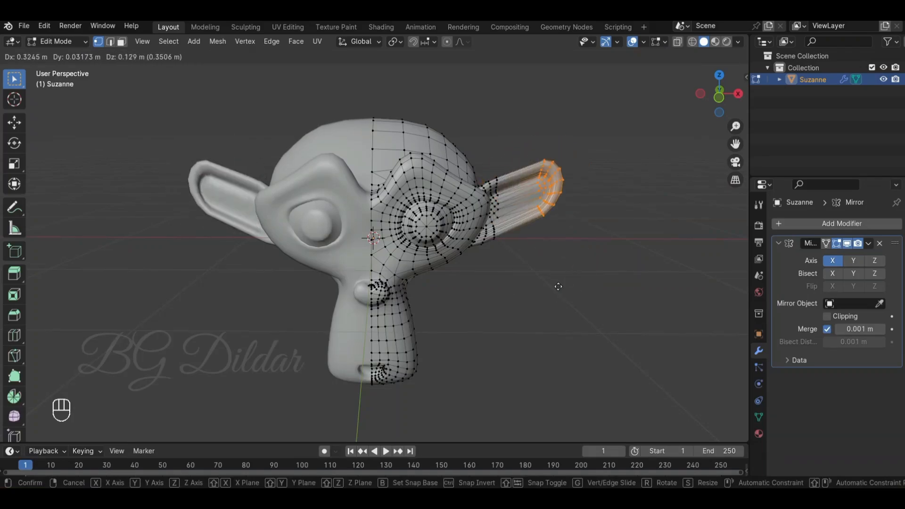
right_click(557, 253)
key("s")
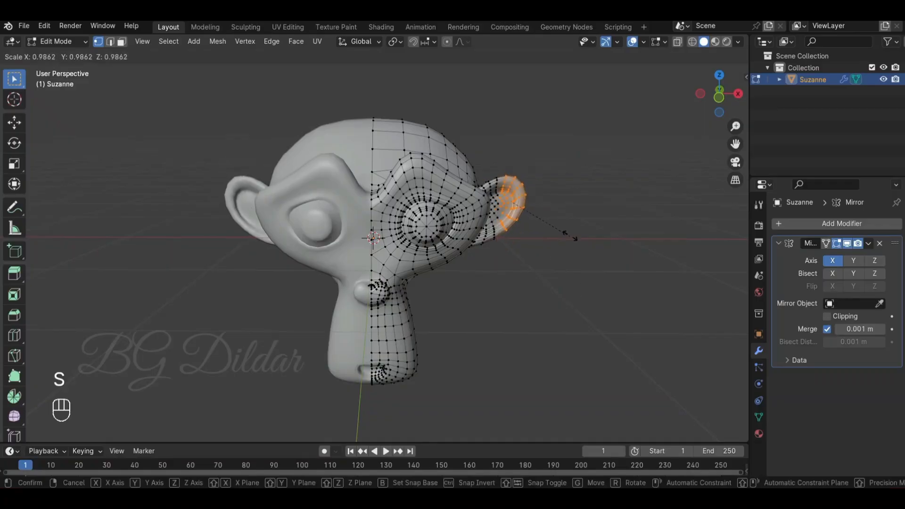
right_click(576, 250)
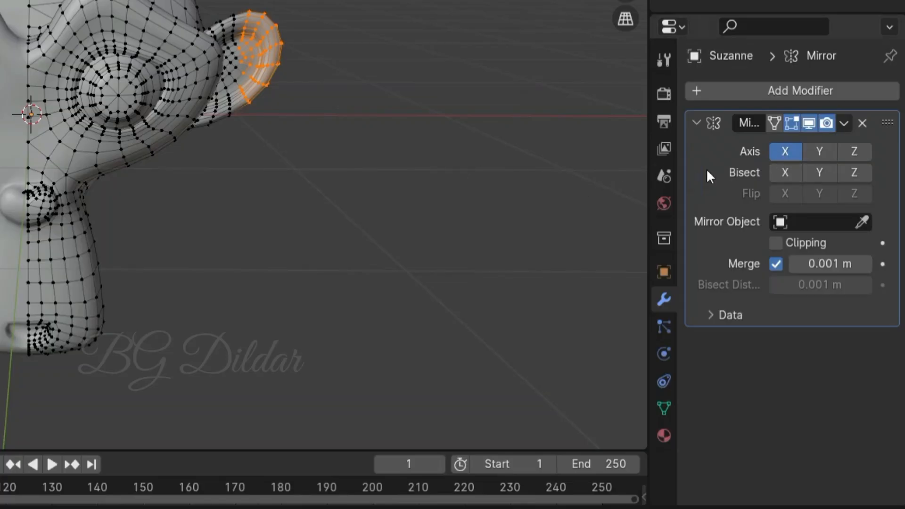
Step: Turn off the Mirror modifier's X axis, inspect the open half head from the side, and turn X on again
left_click(791, 151)
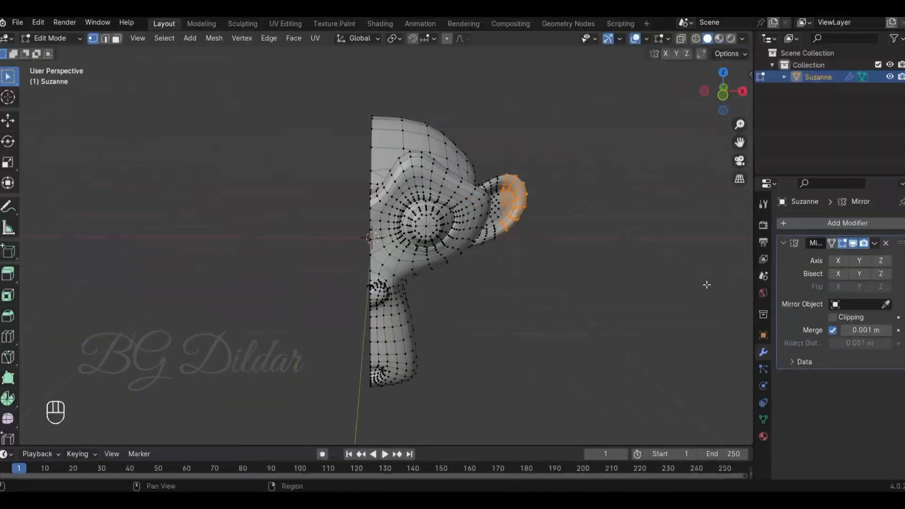
middle_click_drag(422, 164, 355, 179)
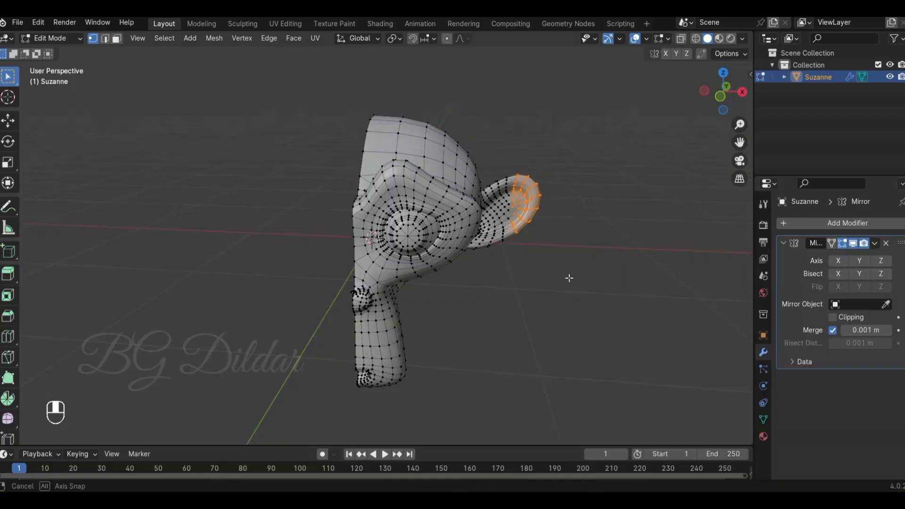
middle_click_drag(569, 278, 664, 304)
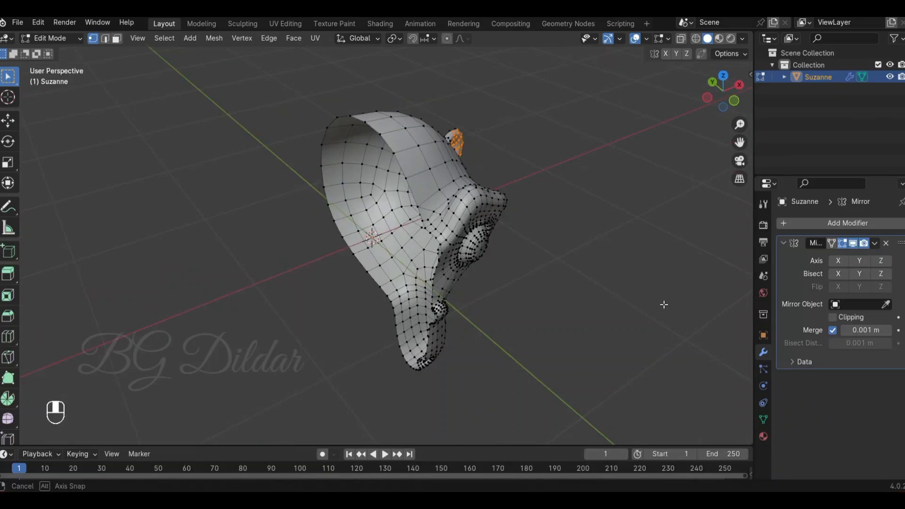
middle_click_drag(664, 304, 670, 303)
left_click(833, 260)
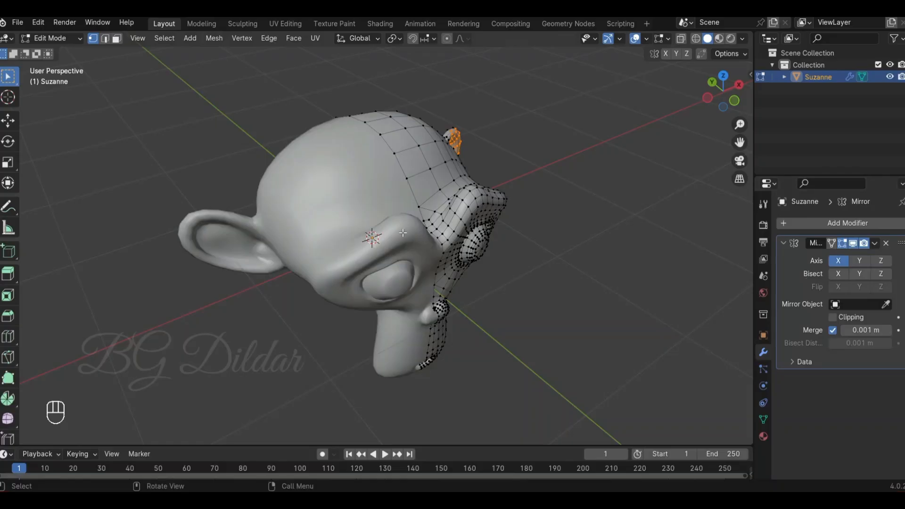
Step: Try mirroring the half head on the Y axis instead of X, and turn the Y axis off again
left_click(834, 260)
left_click(865, 262)
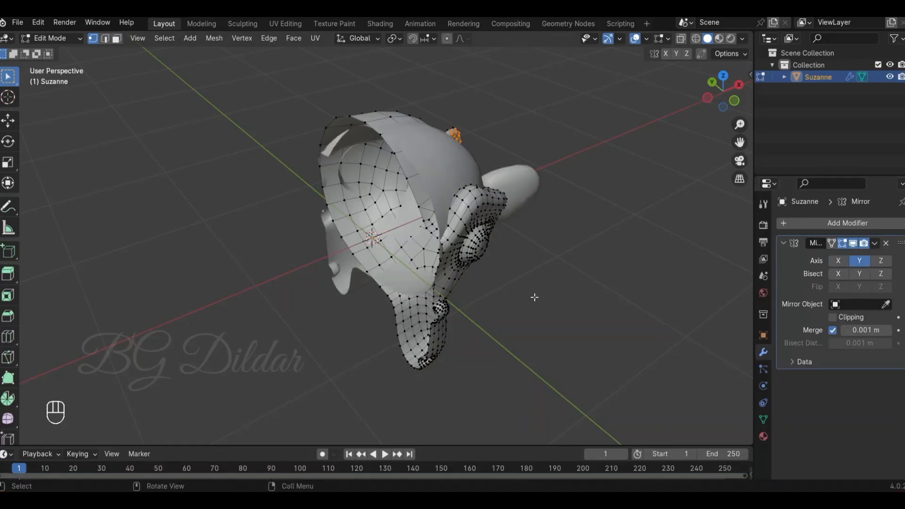
middle_click_drag(505, 294, 479, 302)
left_click(862, 262)
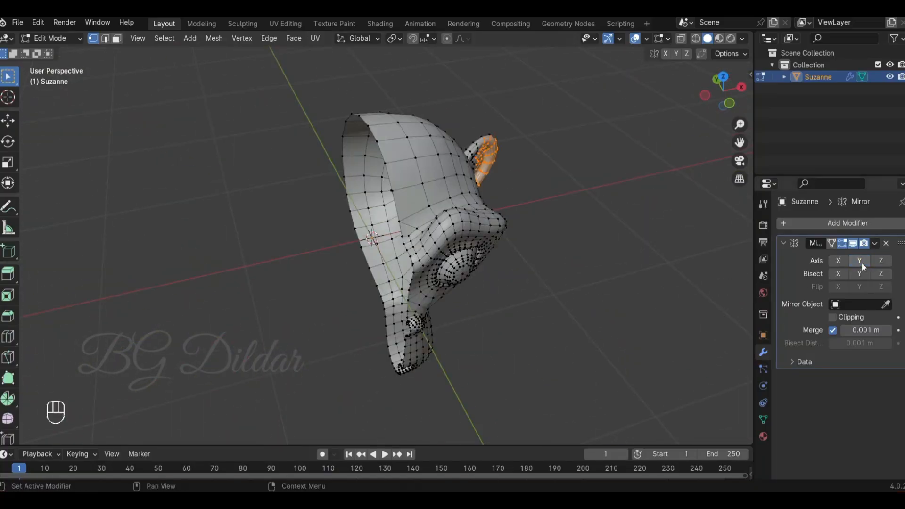
Step: Try mirroring the half head on the Z axis only, and restore the mirroring to the X axis
left_click(881, 261)
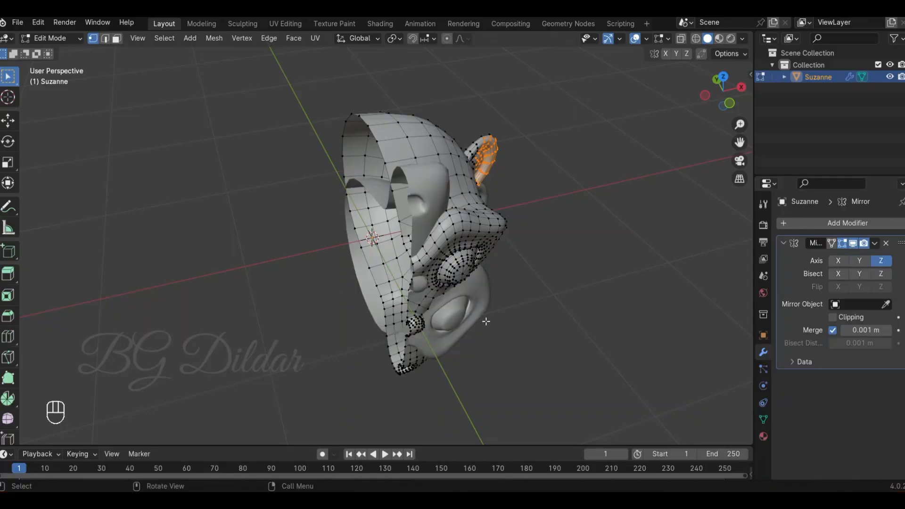
mouse_move(487, 322)
middle_mouse_down()
mouse_move(474, 268)
mouse_move(397, 258)
mouse_move(491, 317)
mouse_move(477, 311)
middle_mouse_up()
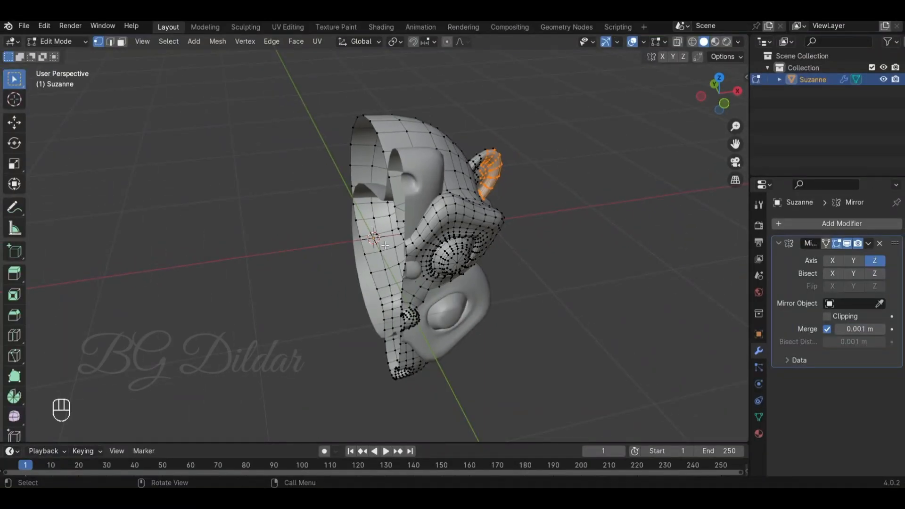
left_click(880, 262)
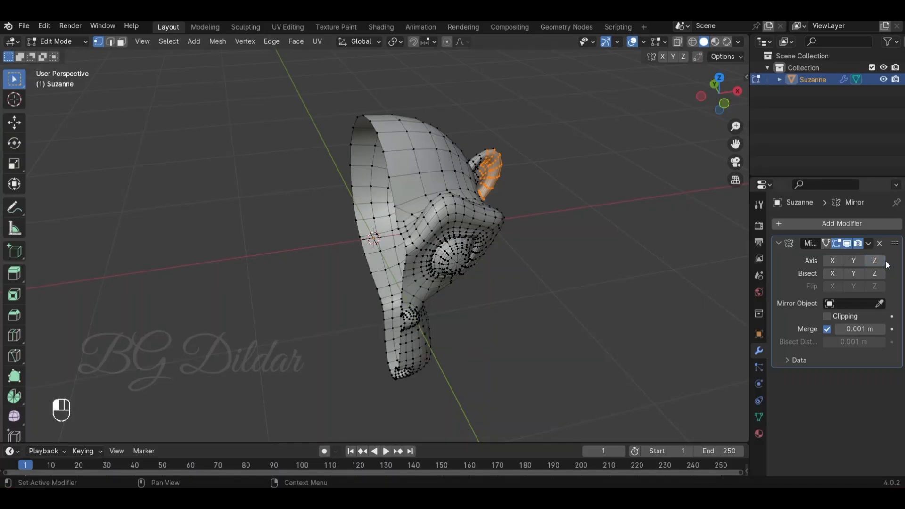
left_click(842, 261)
middle_click_drag(572, 287, 550, 269)
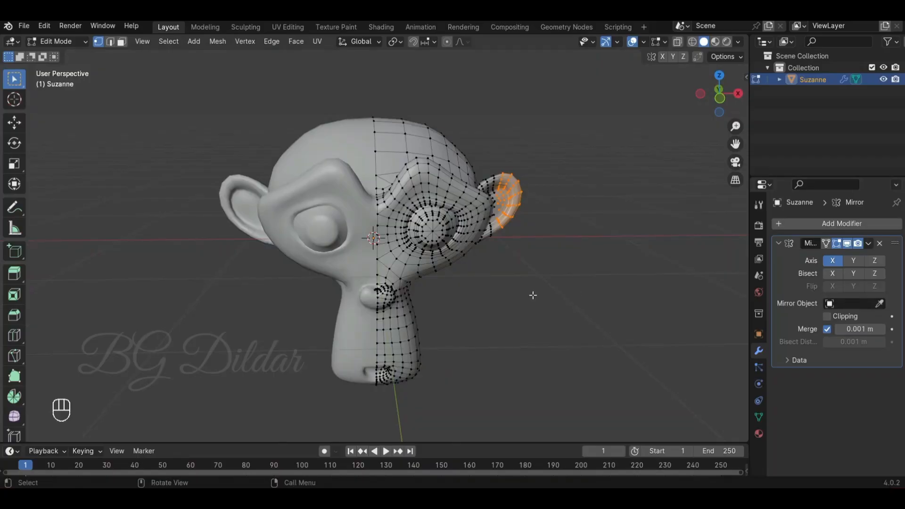
Step: Select the whole half mesh, move it about 1.14 m along negative X across the mirror plane, and undo the move
key("a")
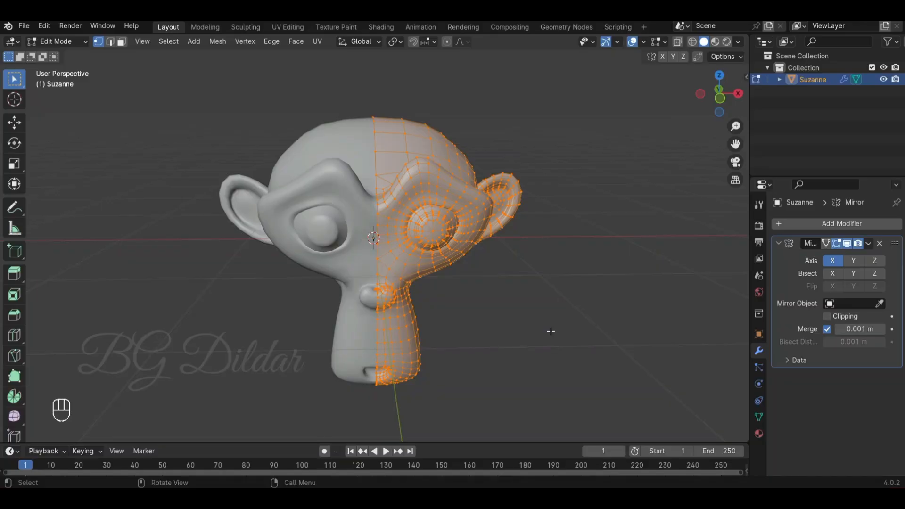
key("g")
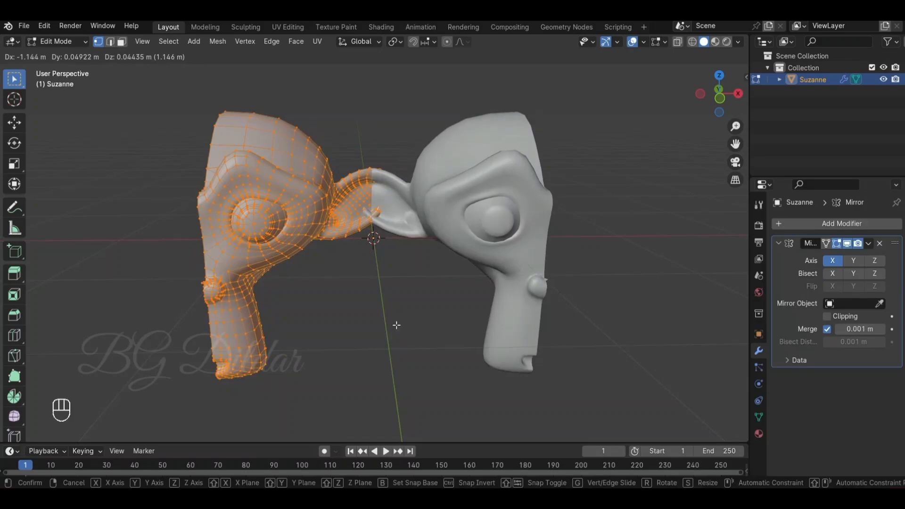
left_click(397, 325)
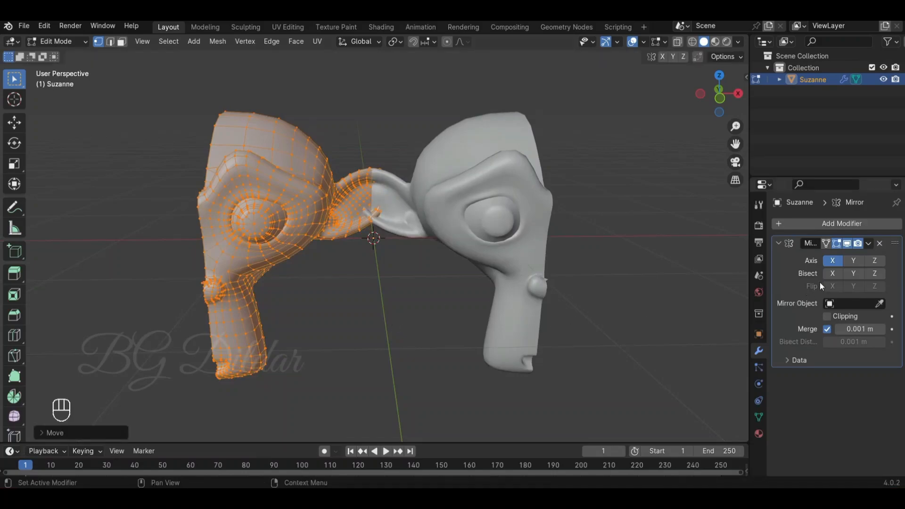
key("ctrl")
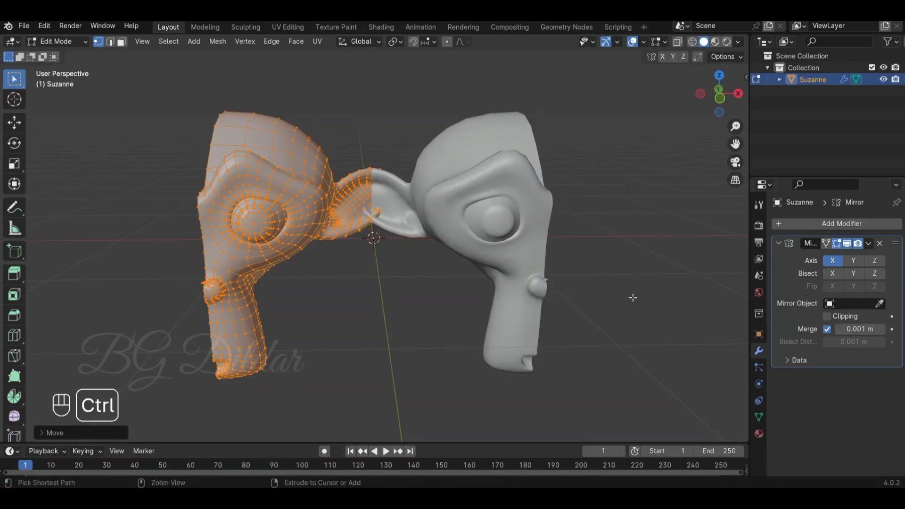
key("ctrl+z")
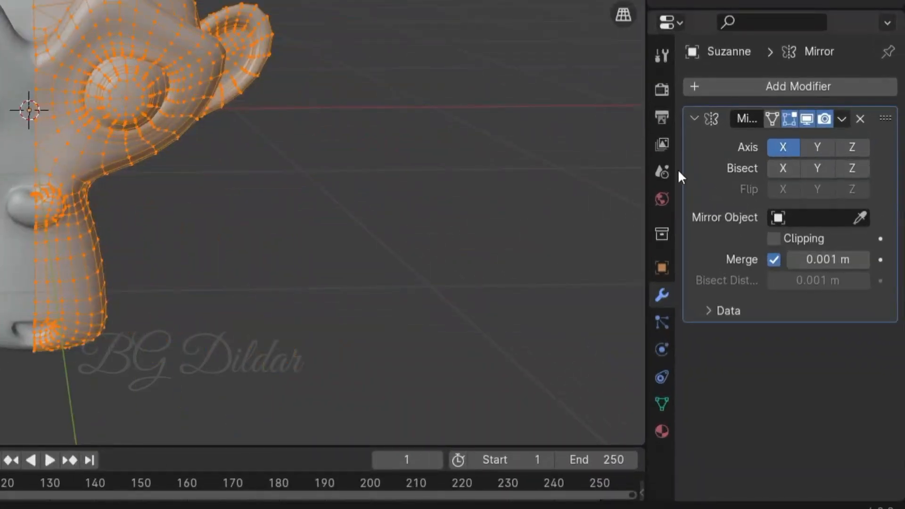
Step: Enable Bisect on the X axis, test it by moving the half mesh across the mirror plane, and undo the move
left_click(778, 169)
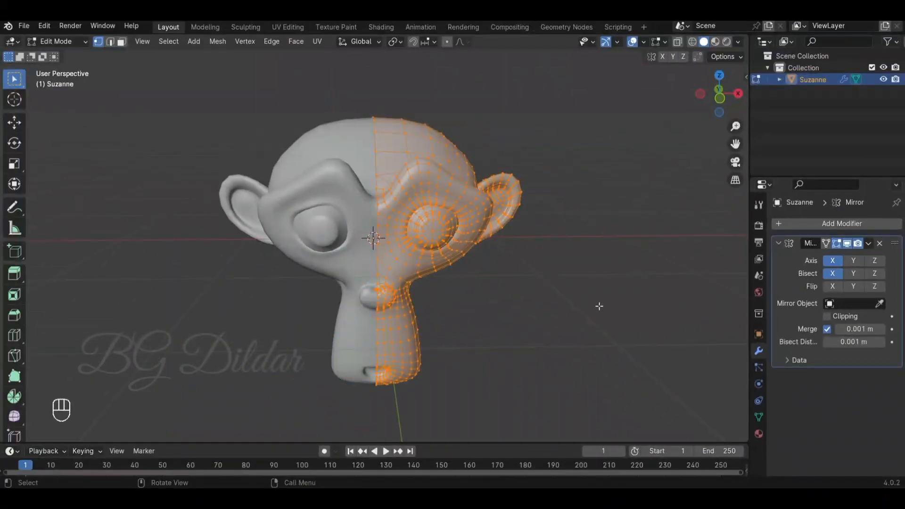
key("g")
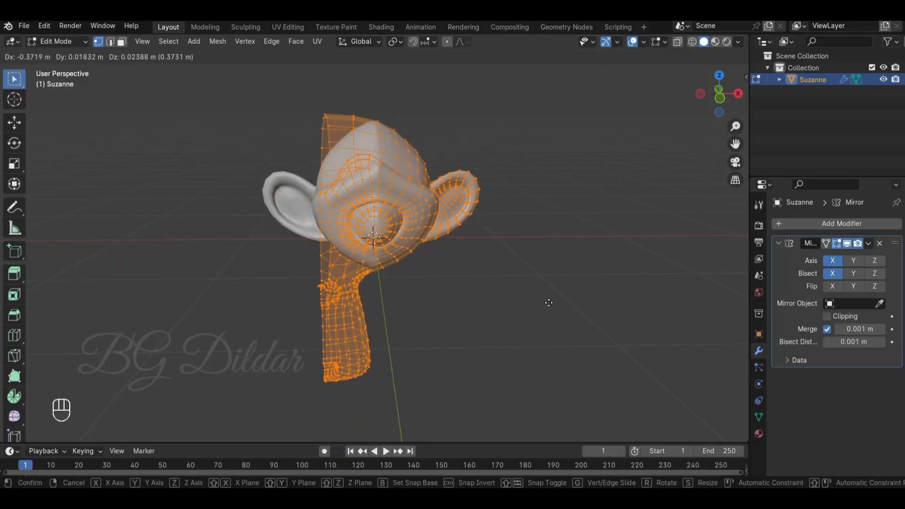
left_click(530, 307)
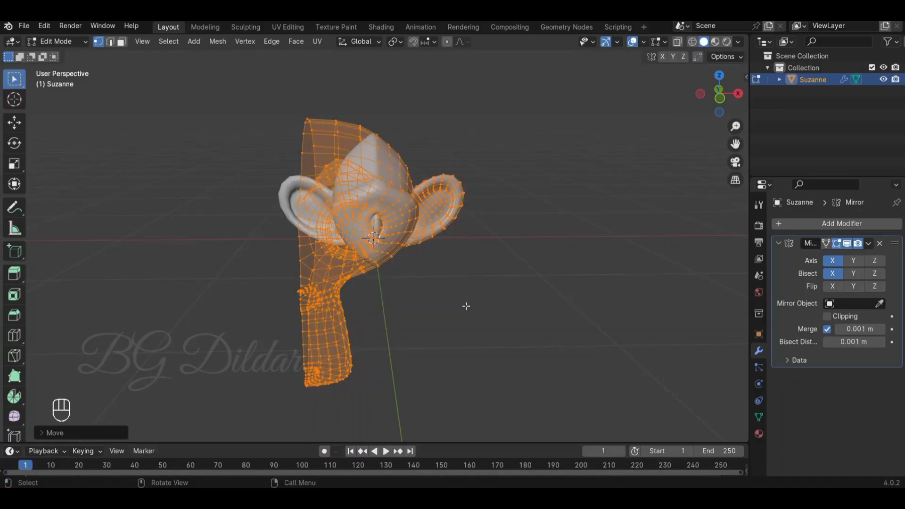
key("ctrl+z")
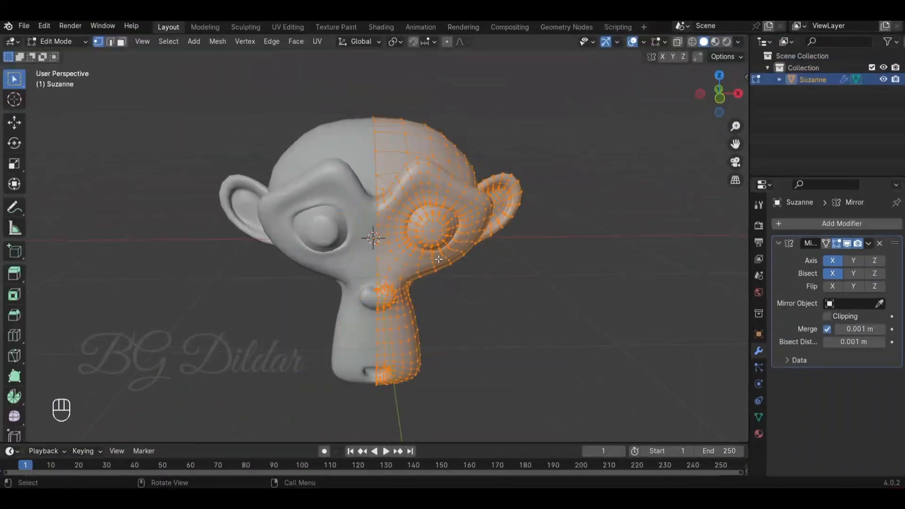
Step: Try to move the whole half mesh away from the mirror plane along positive X, and cancel the move
key("a")
key("g")
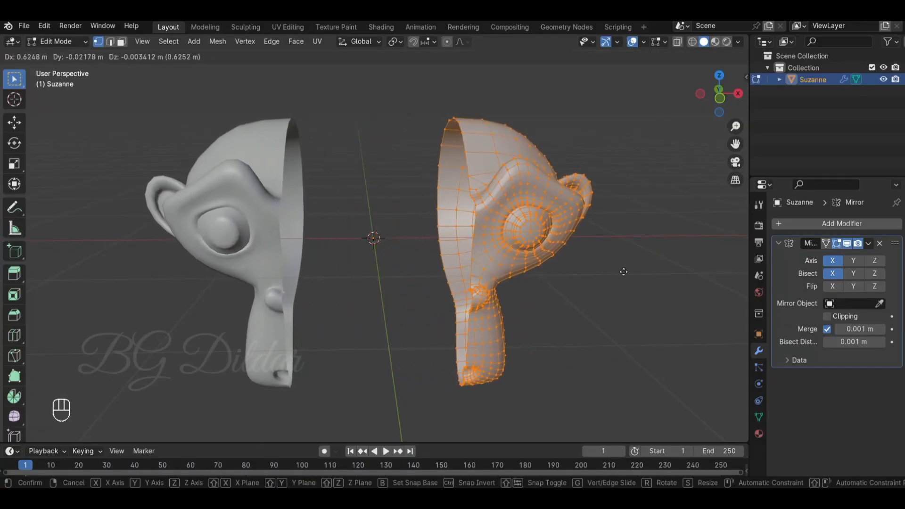
right_click(624, 270)
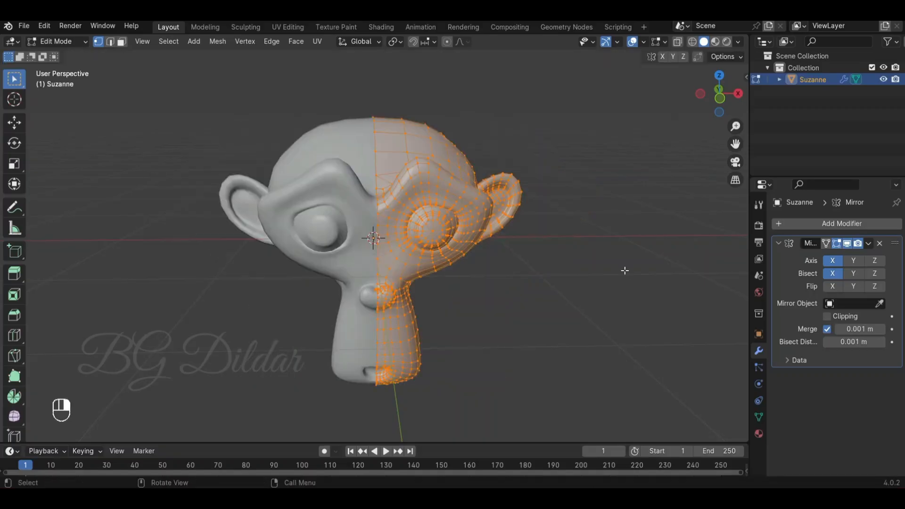
Step: Enable Clipping in the Mirror modifier, test it by moving the half mesh outward, and cancel the move
left_click(825, 316)
key("g")
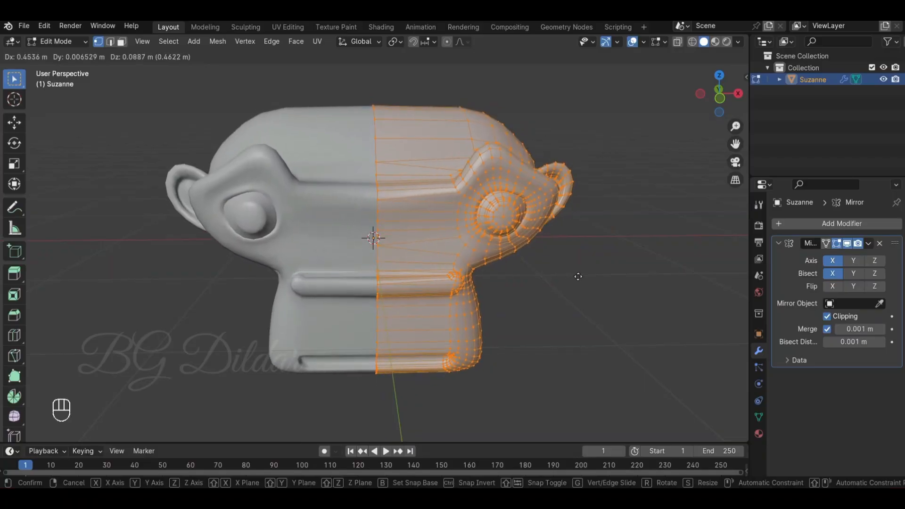
right_click(532, 282)
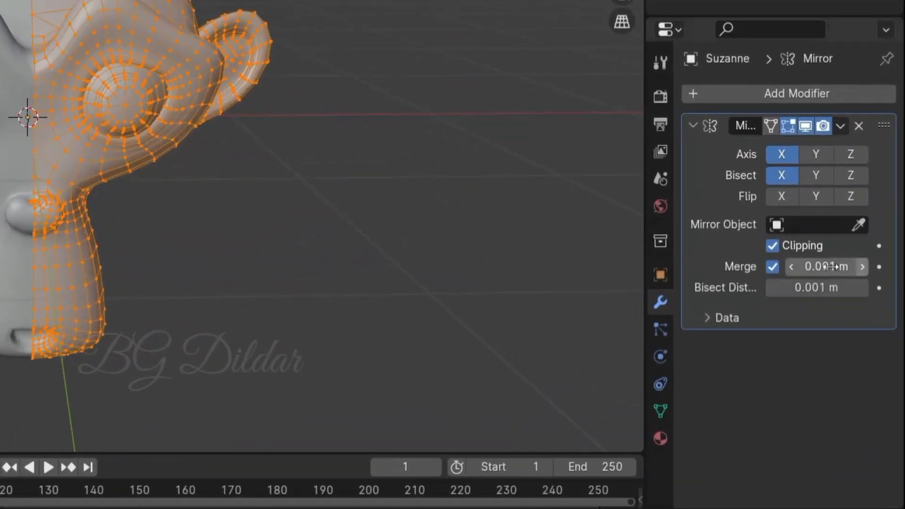
Step: Switch to Object Mode and compare the head's centre seam with the Mirror modifier's Merge turned off and on again
left_click(772, 267)
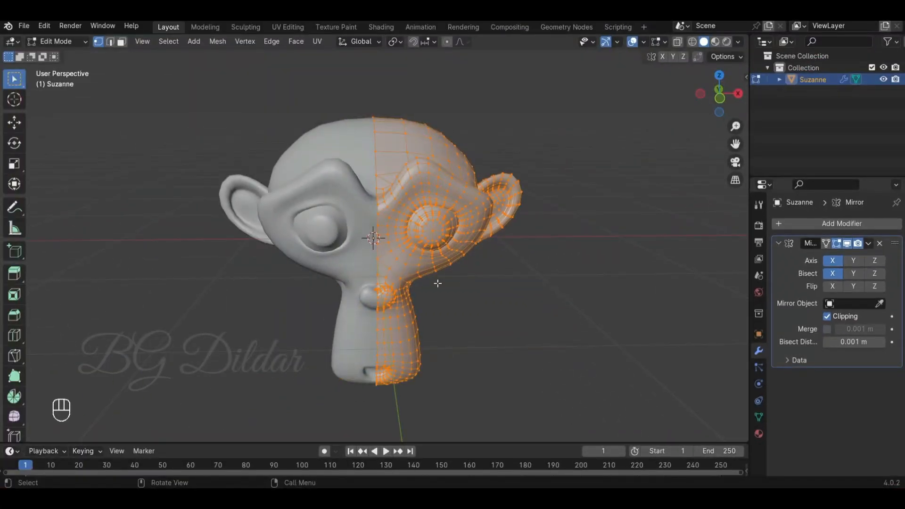
key("Tab")
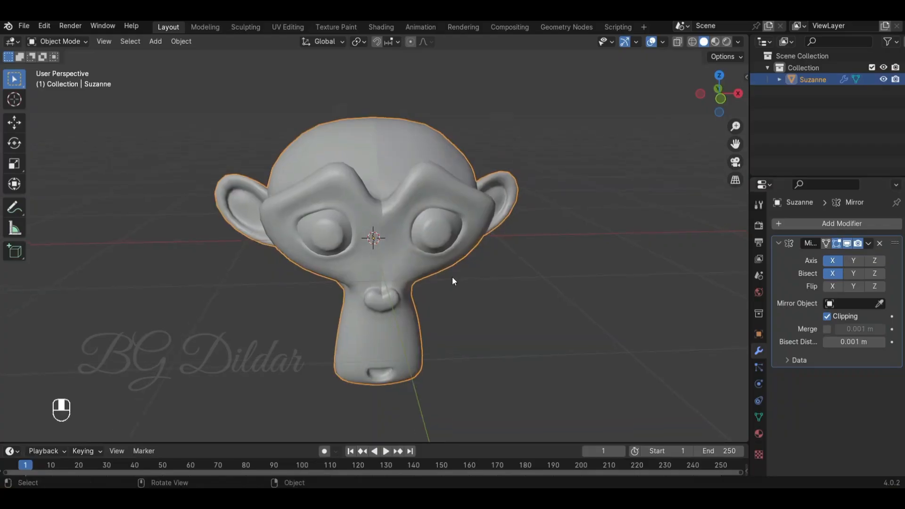
scroll(452, 281, "up", 4)
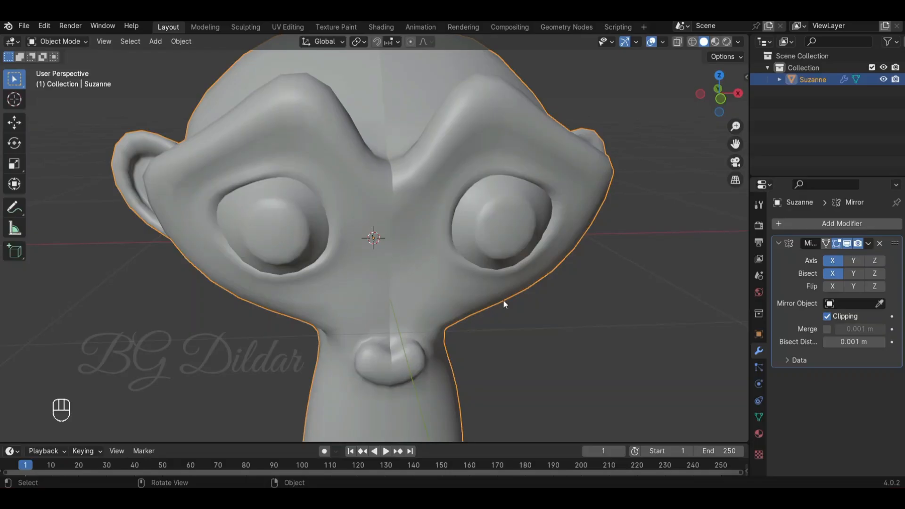
left_click(828, 329)
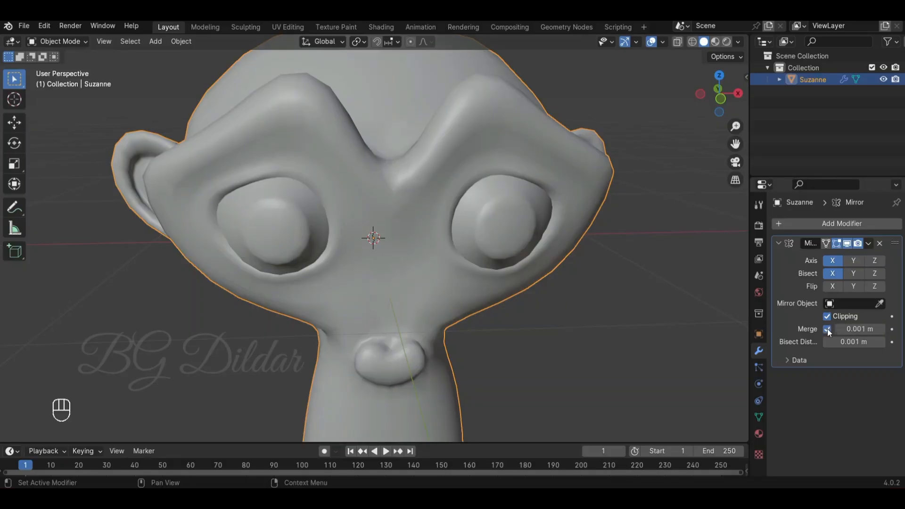
scroll(396, 246, "down", 4)
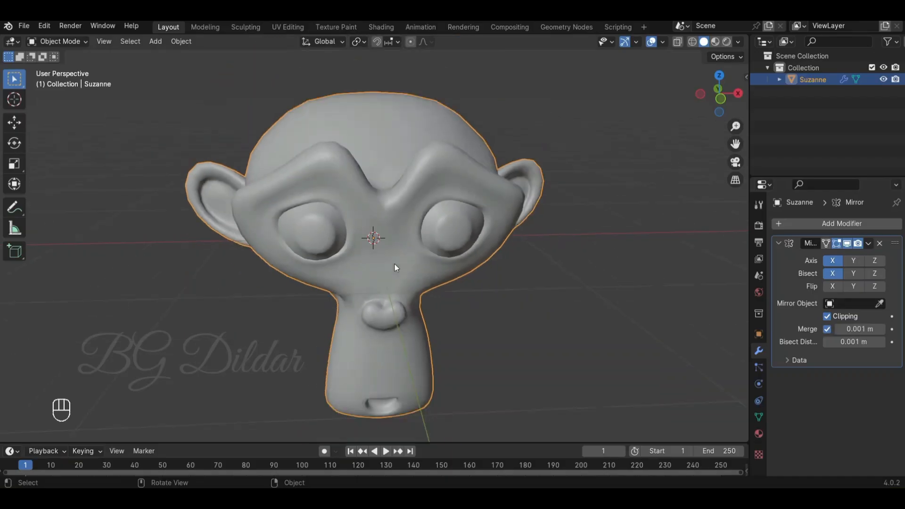
middle_click_drag(533, 298, 617, 290)
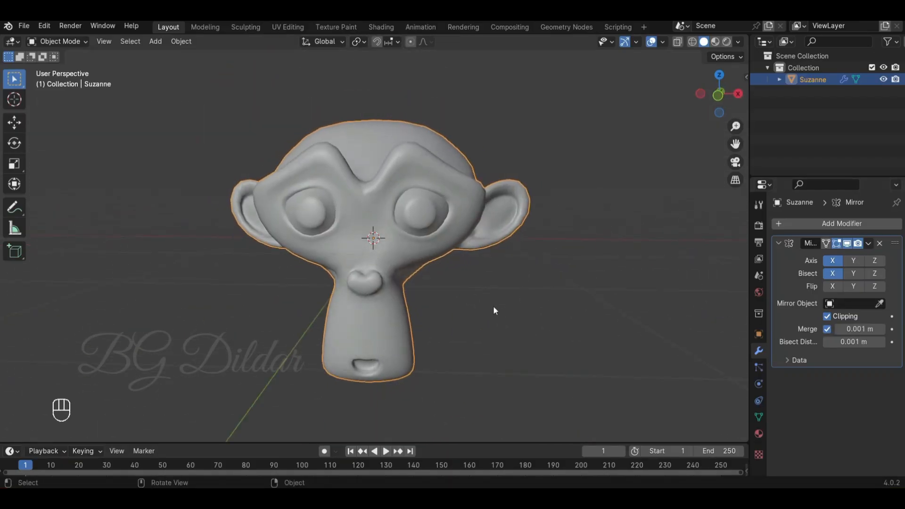
scroll(494, 310, "down", 4)
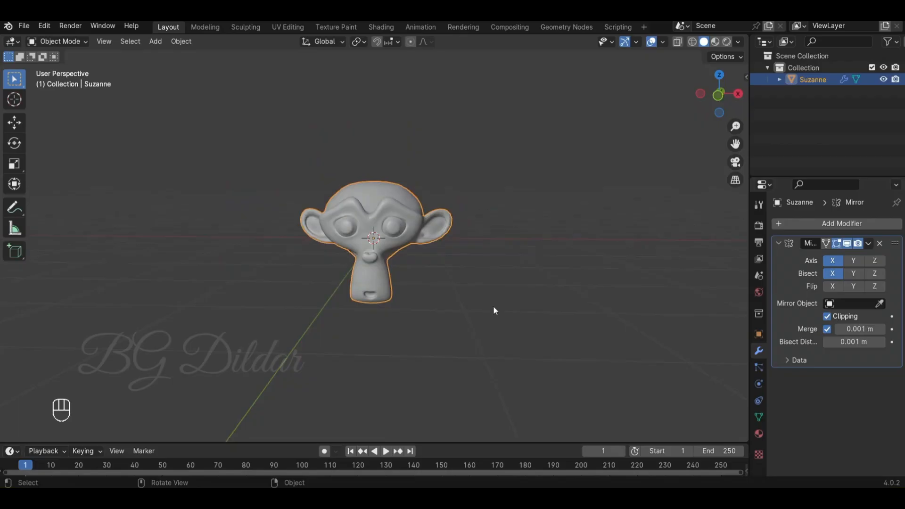
Step: Delete the monkey head and add a mesh cube to the scene
key("x")
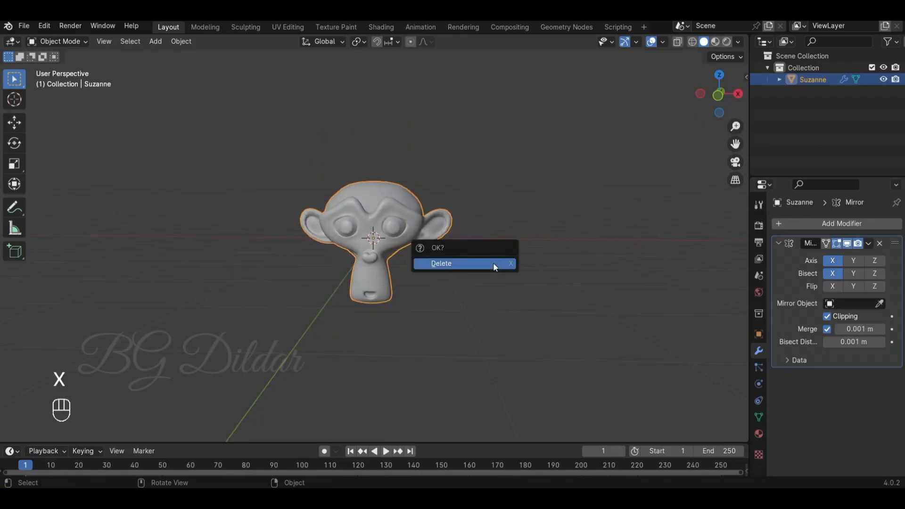
left_click(493, 262)
key("shift+a")
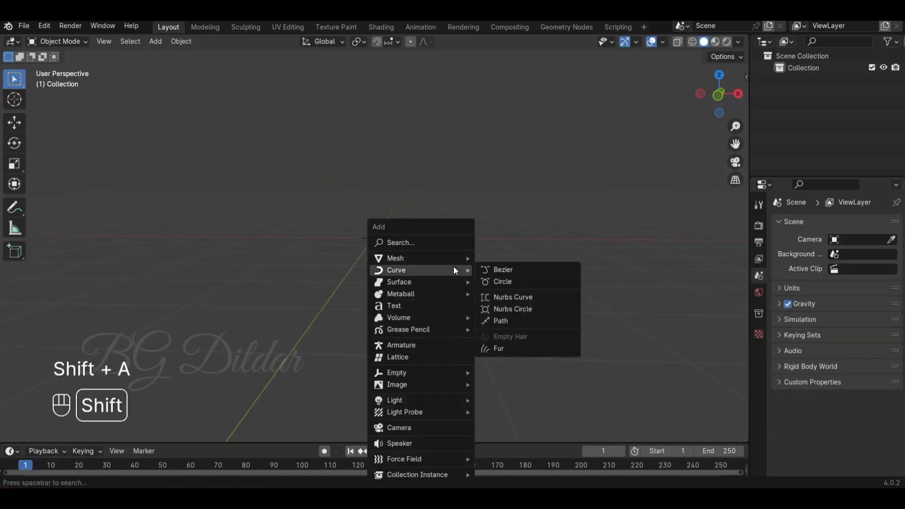
mouse_move(443, 258)
left_click(510, 271)
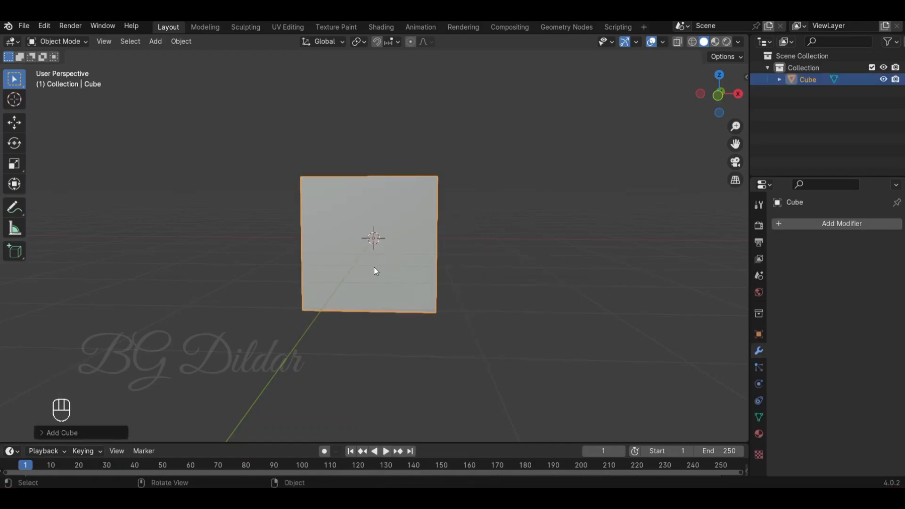
Step: Enter Edit Mode on the cube and add one centred vertical loop cut across its front face
middle_click_drag(310, 266, 384, 280)
key("Tab")
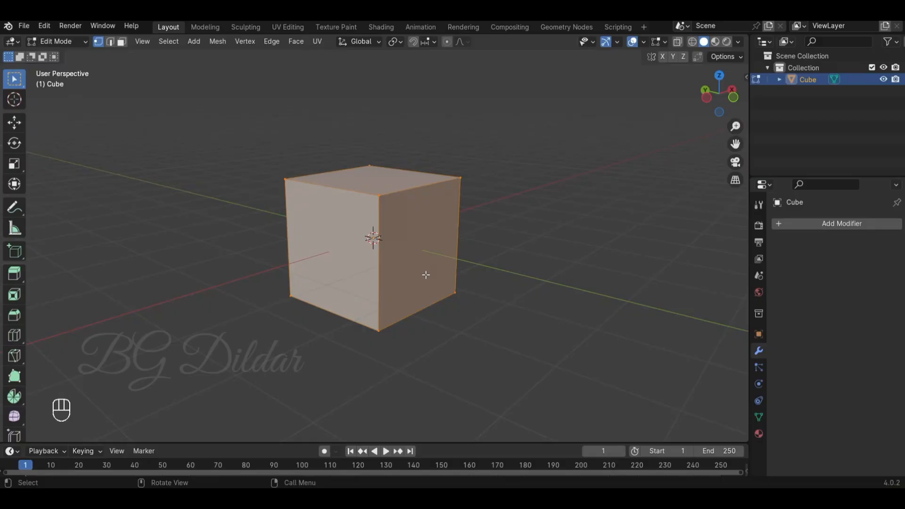
key("KP_1")
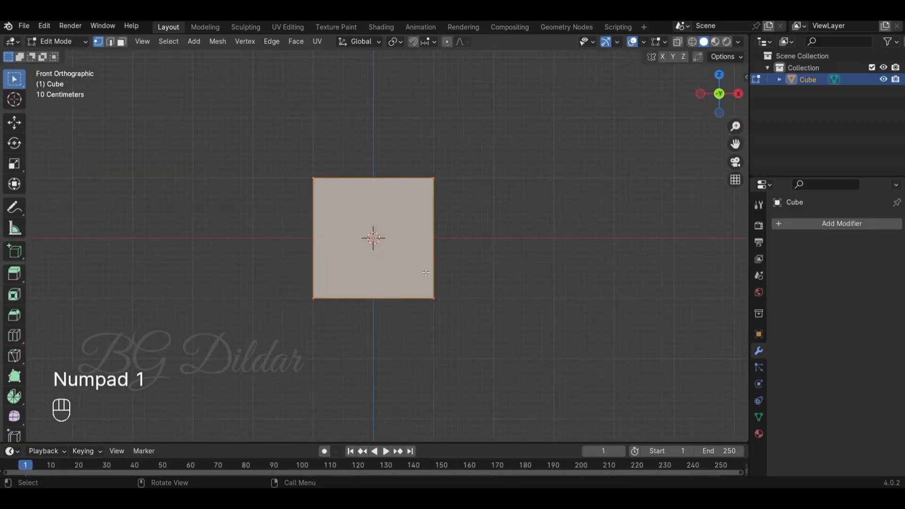
key("ctrl")
key("ctrl+r")
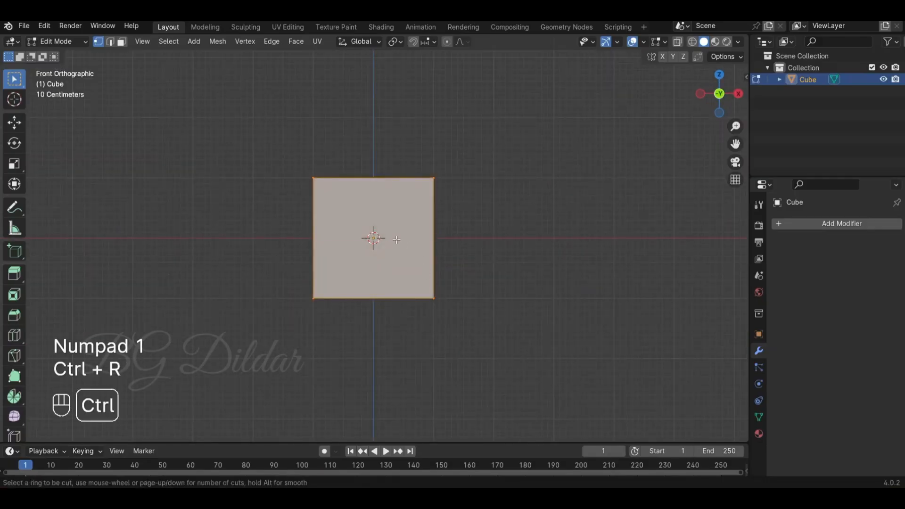
left_click(377, 193)
left_click(378, 193)
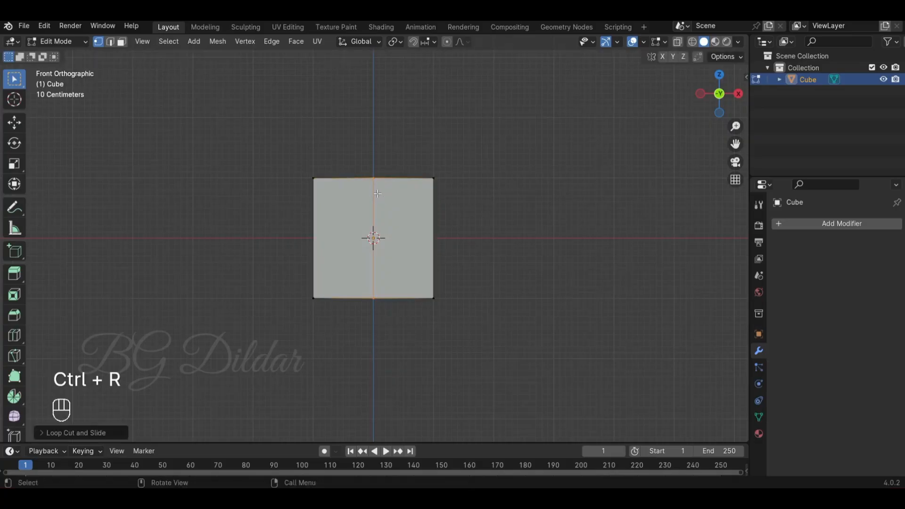
Step: Delete the four corner vertices on the cube's positive X side, leaving half of the cube
middle_click_drag(378, 193, 392, 228)
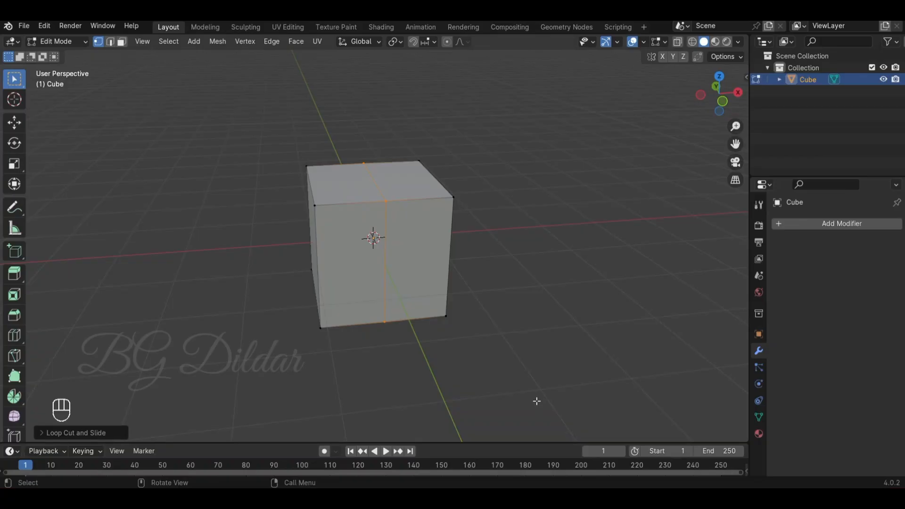
middle_click_drag(457, 345, 412, 271)
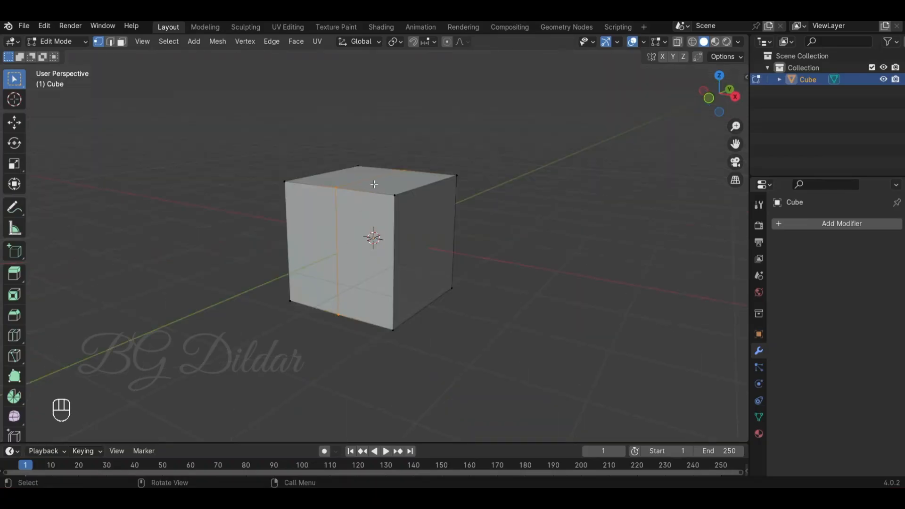
left_click_drag(375, 179, 495, 346)
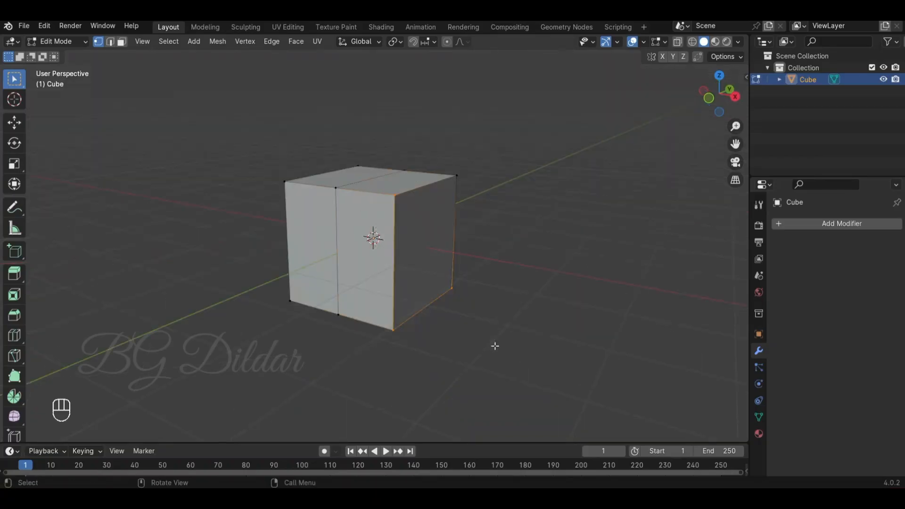
left_click(457, 188, "shift")
key("x")
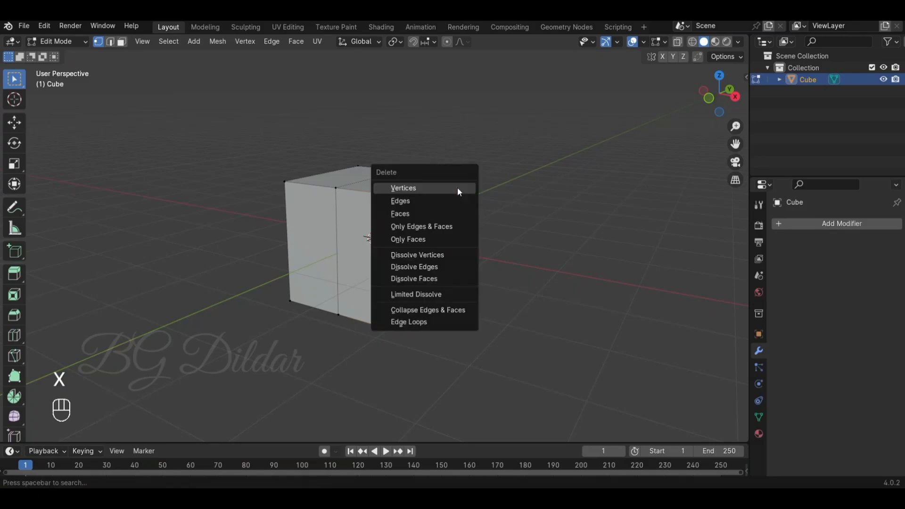
left_click(437, 188)
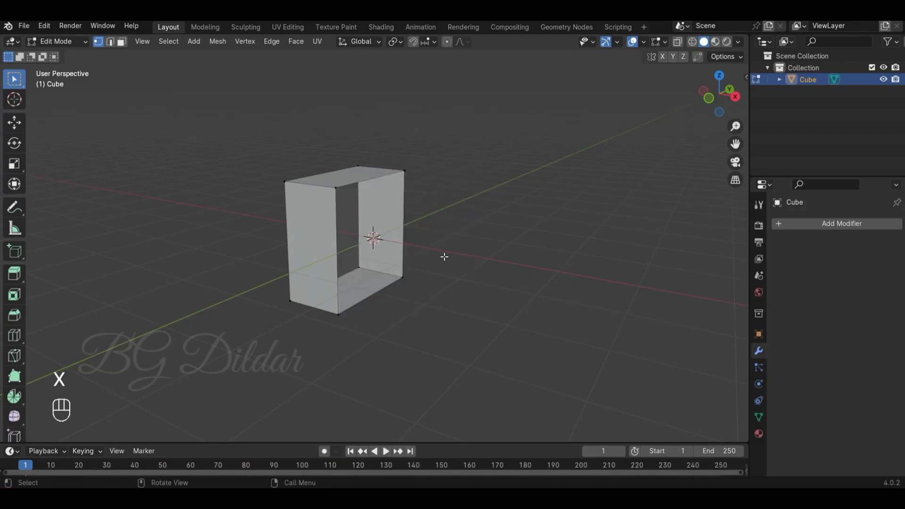
Step: Add a Mirror modifier to the half cube
mouse_move(444, 257)
middle_mouse_down()
mouse_move(450, 275)
mouse_move(493, 271)
mouse_move(522, 241)
mouse_move(518, 255)
mouse_move(434, 262)
mouse_move(459, 260)
middle_mouse_up()
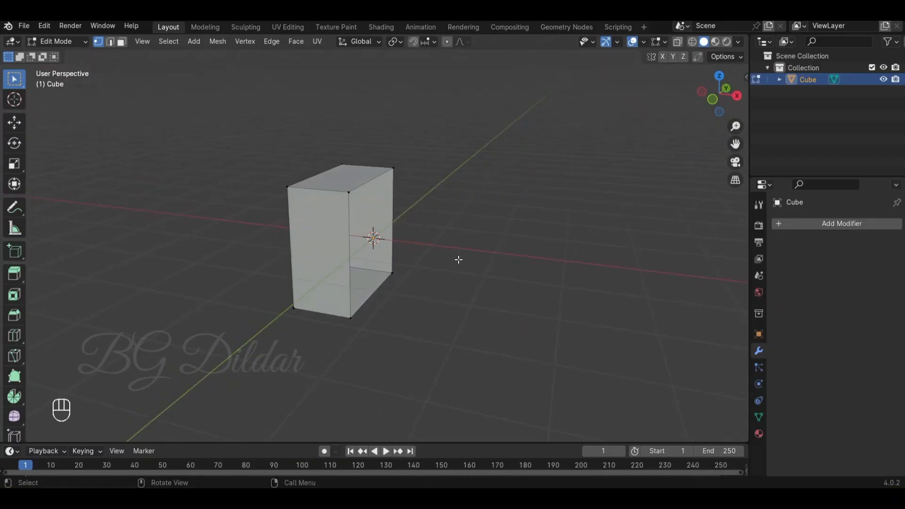
left_click(812, 226)
mouse_move(801, 226)
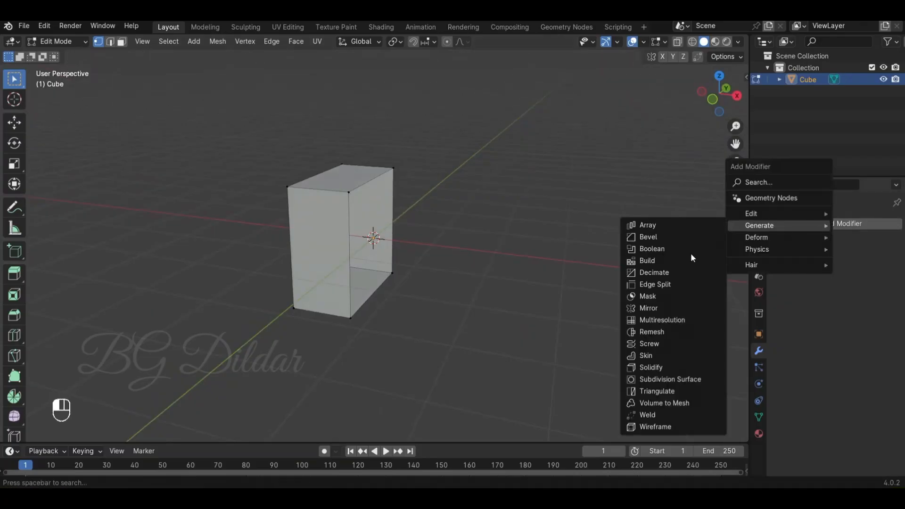
left_click(670, 307)
Step: Add one centred vertical and one centred horizontal loop cut to the remaining half of the cube
middle_click_drag(598, 239, 583, 272)
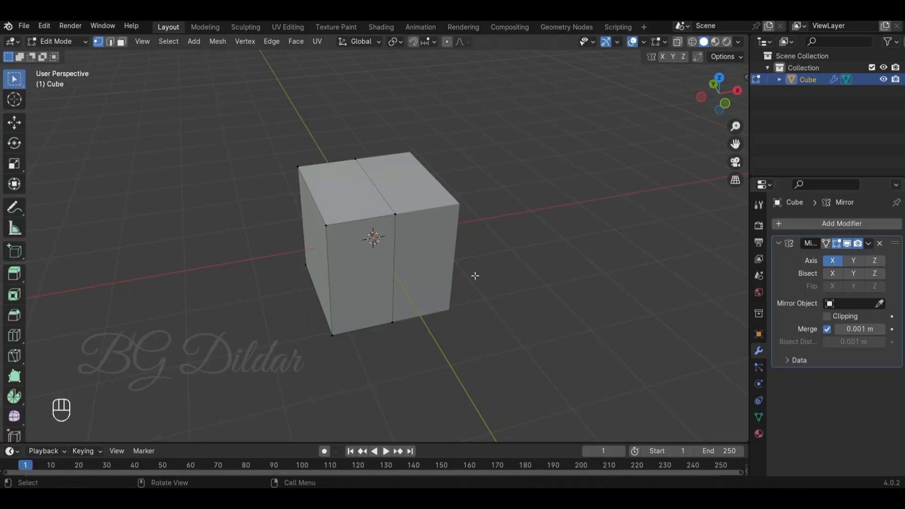
middle_click_drag(348, 263, 398, 264)
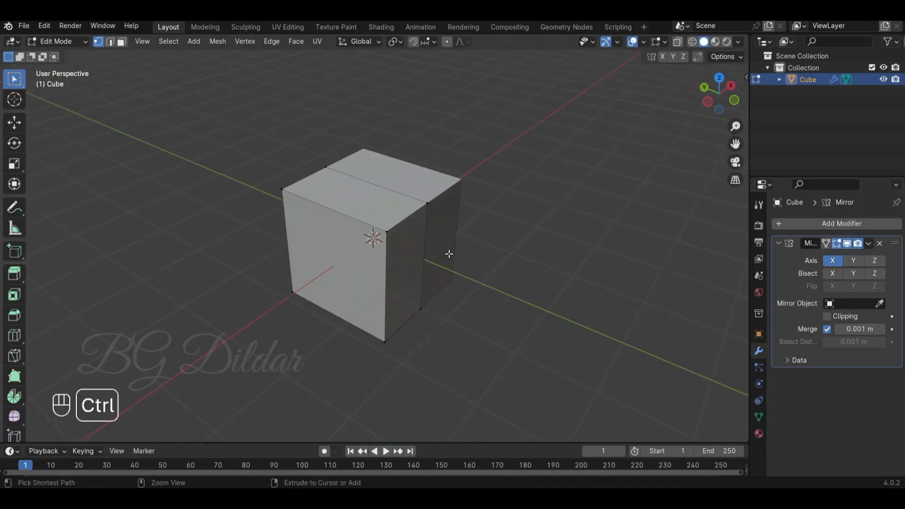
key("ctrl+r")
left_click(352, 236)
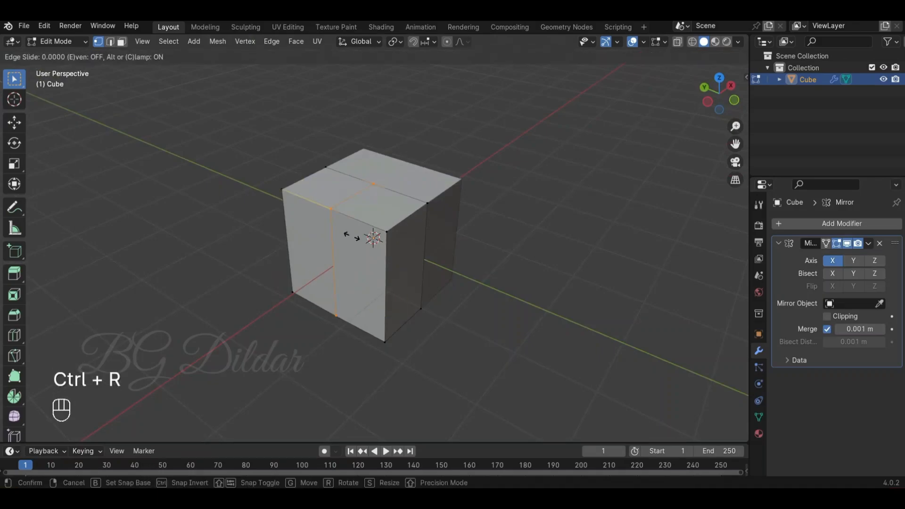
left_click(352, 236)
key("ctrl+r")
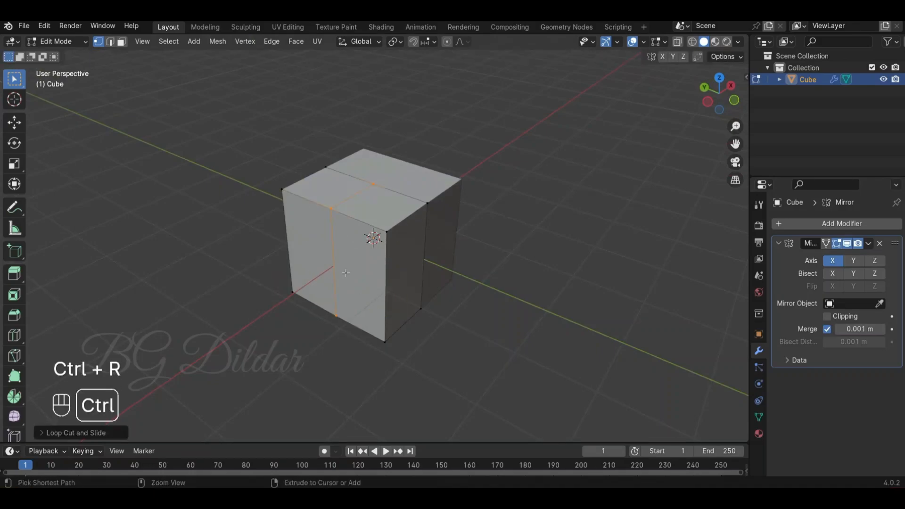
left_click(346, 273)
left_click(346, 272)
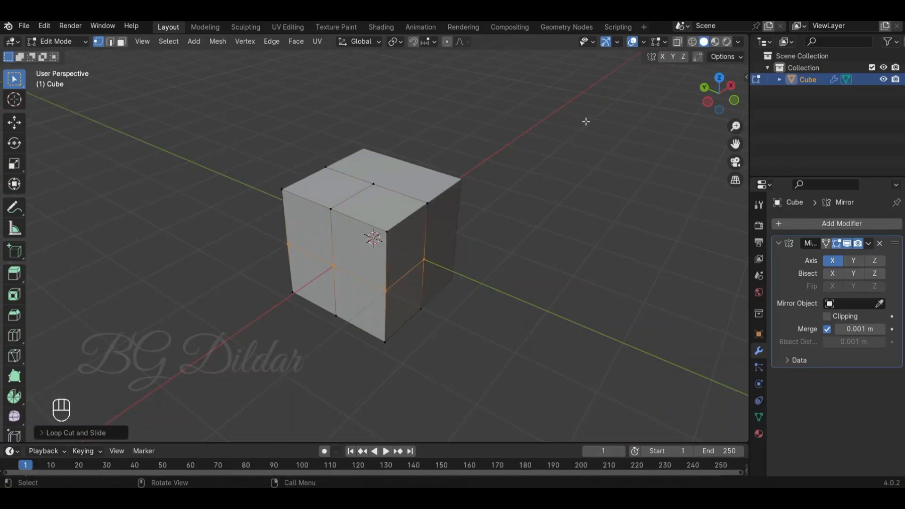
Step: Turn on X-ray and delete all vertices along the bottom of the half cube
left_click(678, 41)
middle_click_drag(405, 290, 300, 269)
left_click_drag(251, 277, 490, 337)
key("x")
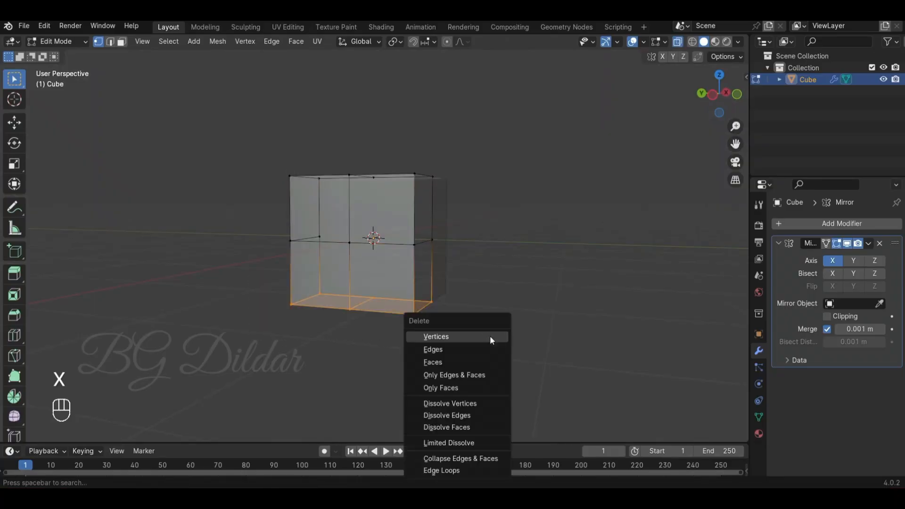
left_click(490, 336)
Step: Delete the vertices on the mesh's positive Y side and turn X-ray off
middle_click_drag(401, 289, 417, 305)
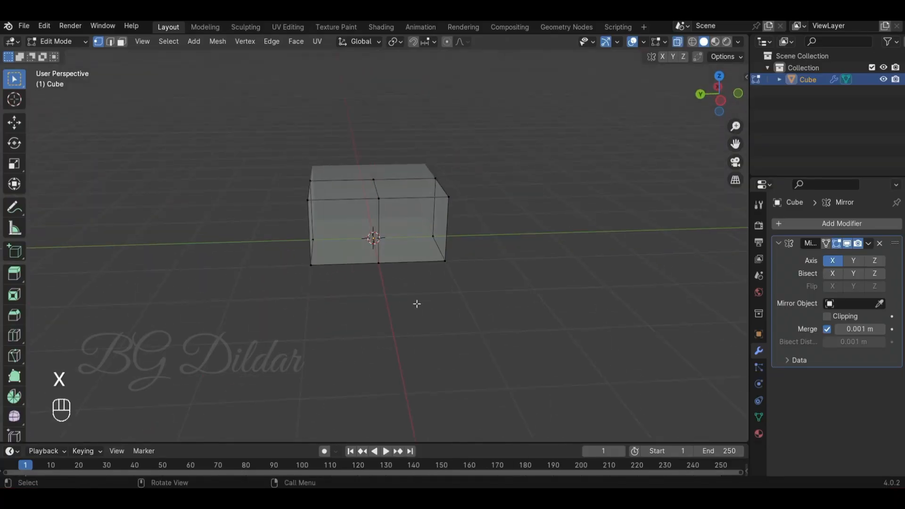
left_click_drag(263, 165, 347, 283)
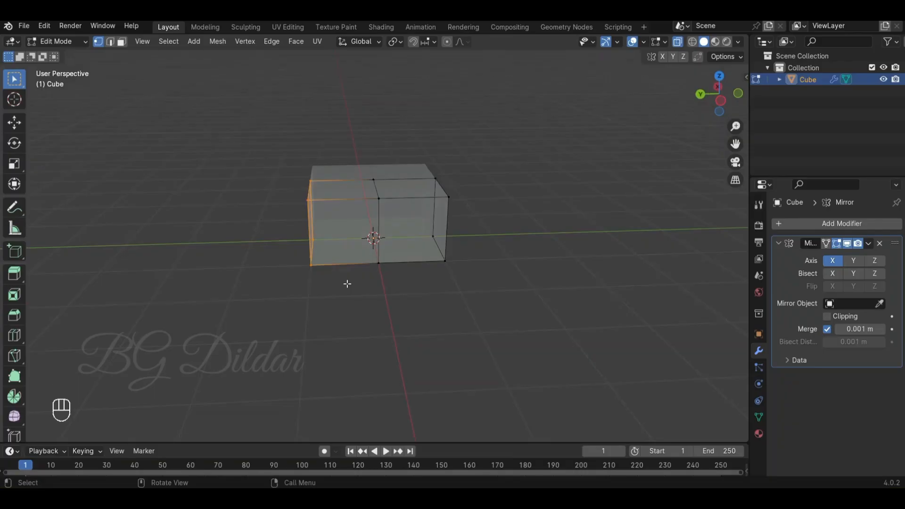
key("x")
left_click(347, 283)
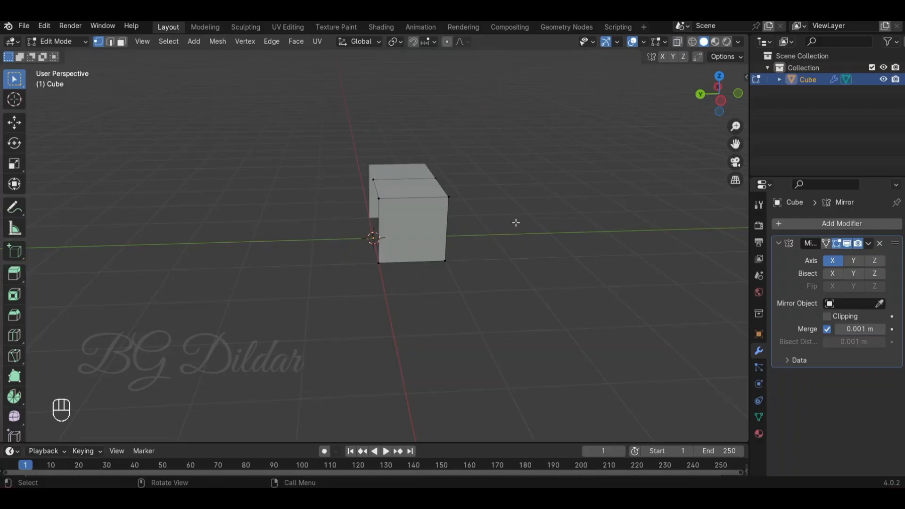
Step: Compare the cube piece with the Mirror modifier's X axis turned off and on again
middle_click_drag(516, 223, 456, 284)
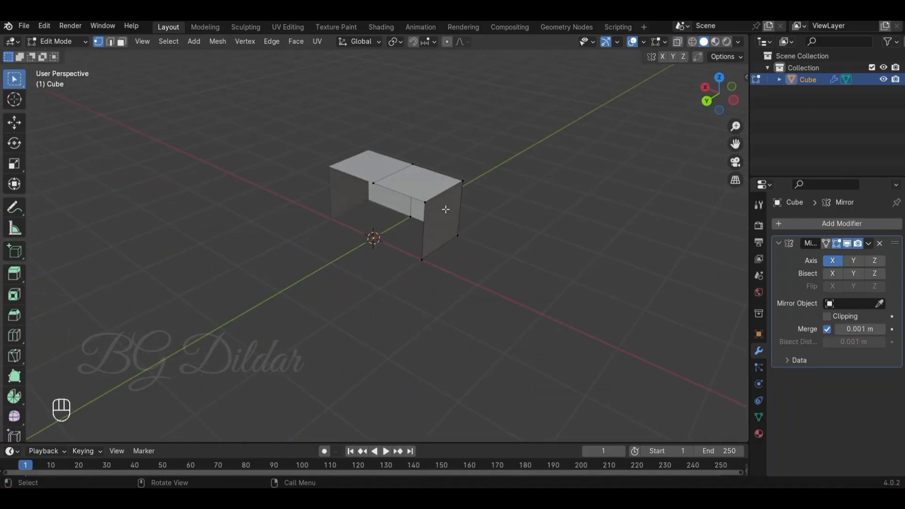
left_click(833, 260)
middle_click_drag(416, 269, 632, 255)
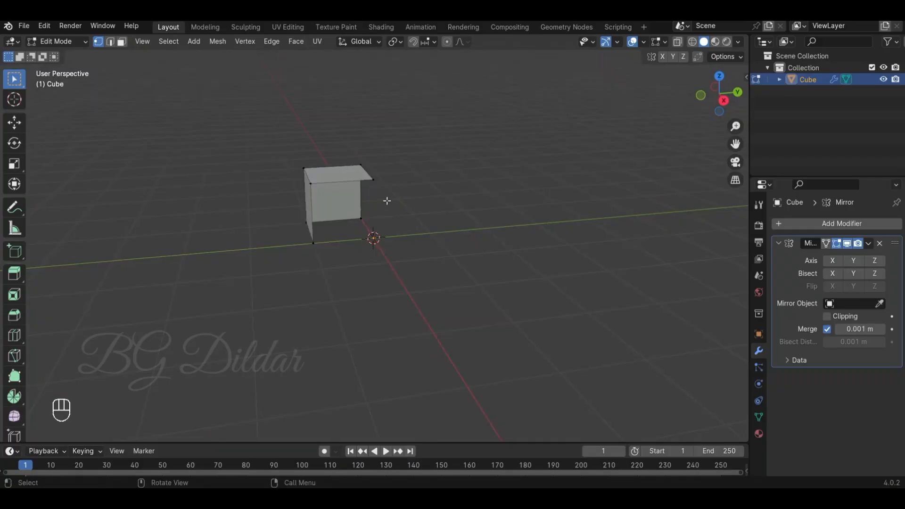
left_click(827, 261)
Step: Enable the Y and Z axes in the Mirror modifier in addition to X
middle_click_drag(593, 241, 364, 245)
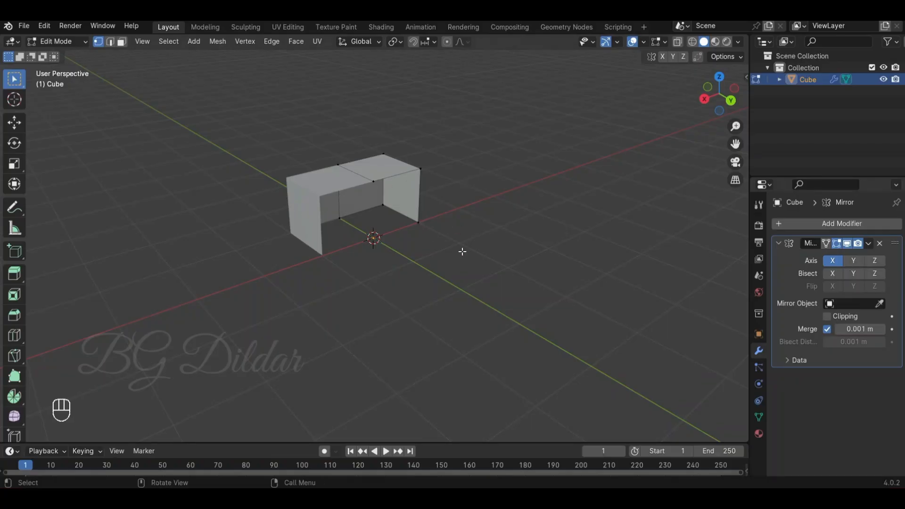
left_click(854, 261)
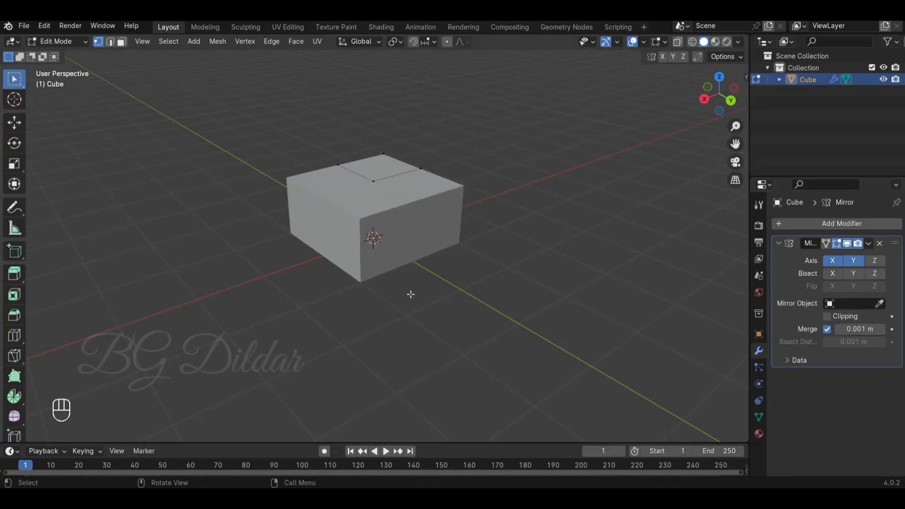
middle_click_drag(410, 297, 439, 209)
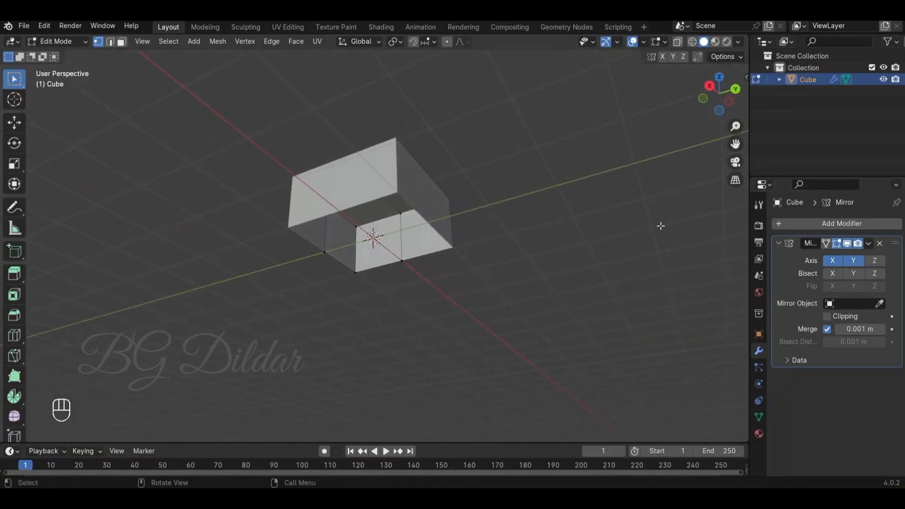
left_click(878, 261)
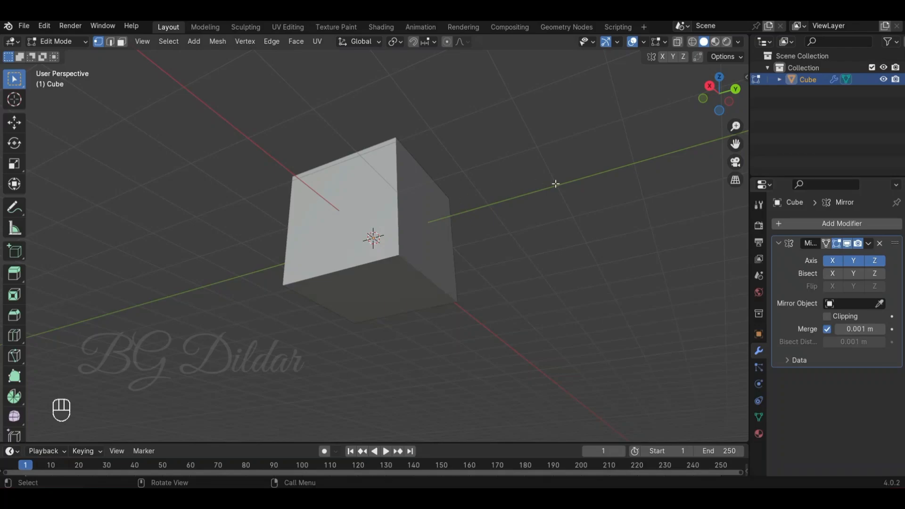
Step: Move the upper front corner vertex of the original cube piece freely upward and toward negative X to test the mirroring
middle_click_drag(556, 184, 264, 219)
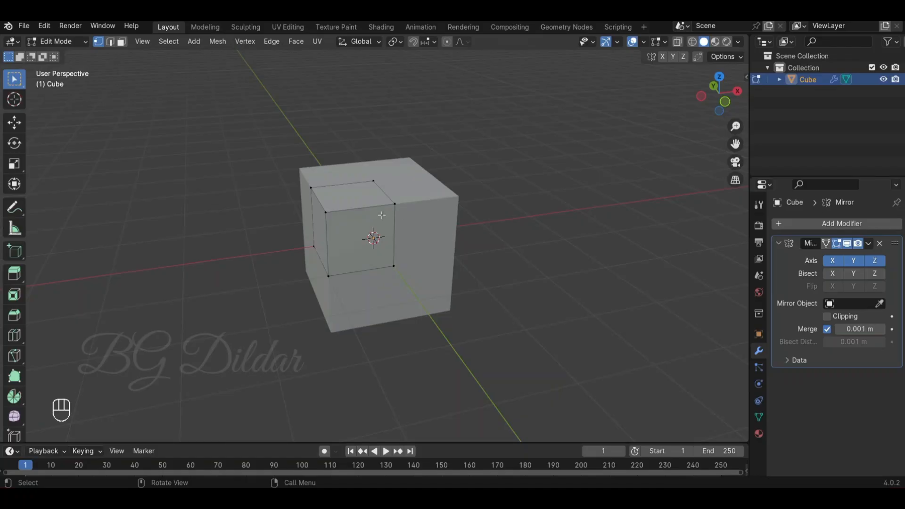
left_click(326, 213)
key("g")
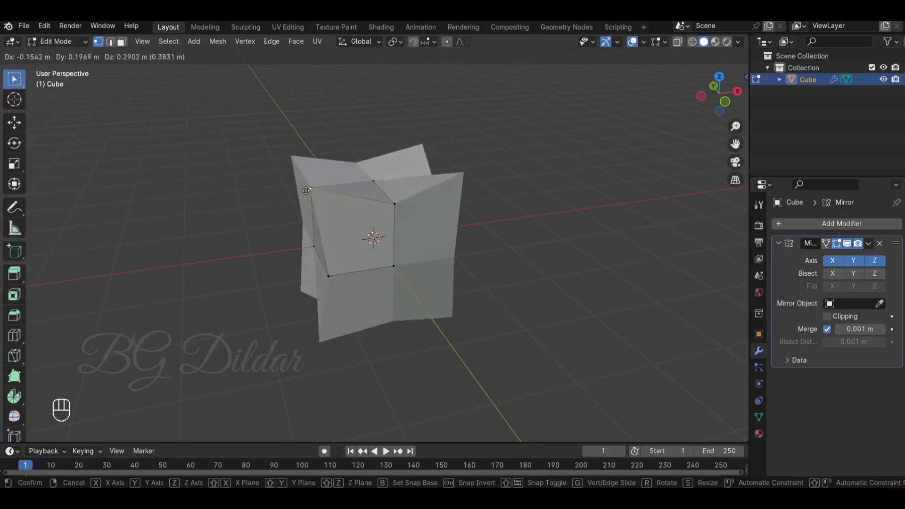
left_click(282, 184)
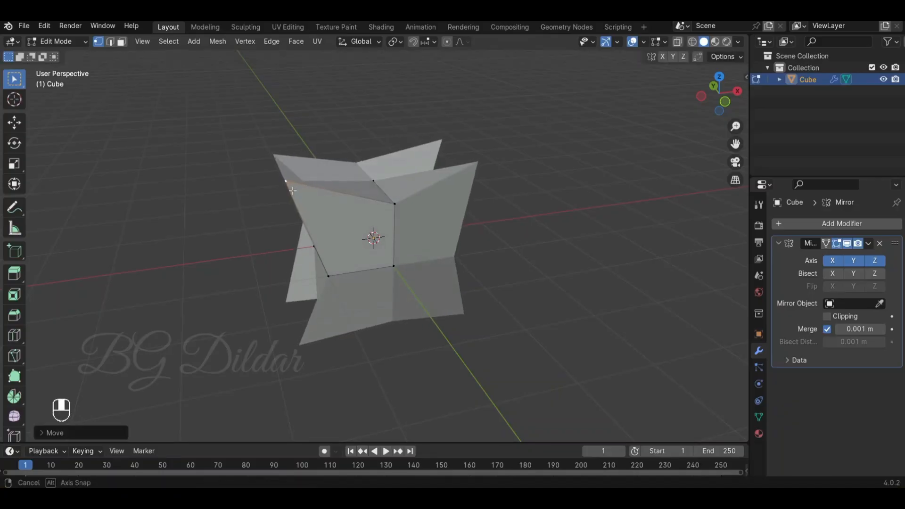
Step: Inspect the mirrored shape, return to Object Mode and delete the cube
middle_click_drag(282, 185, 404, 210)
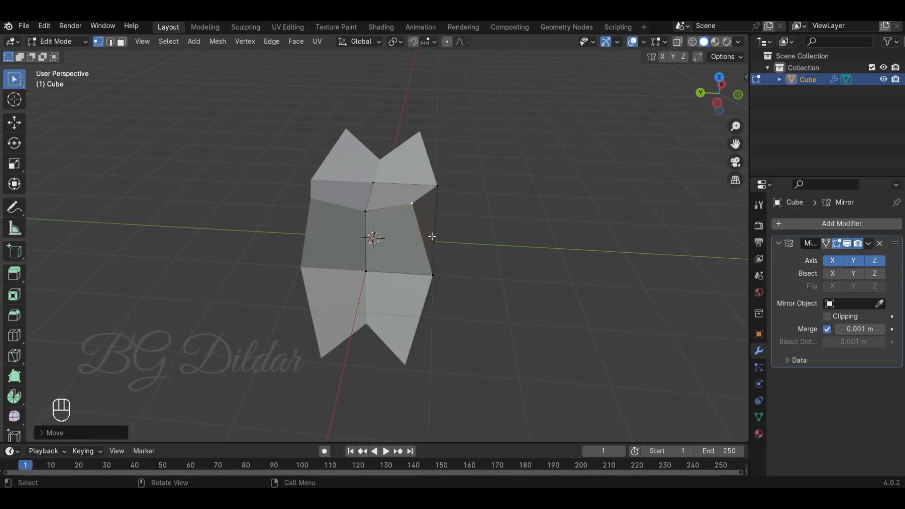
key("Tab")
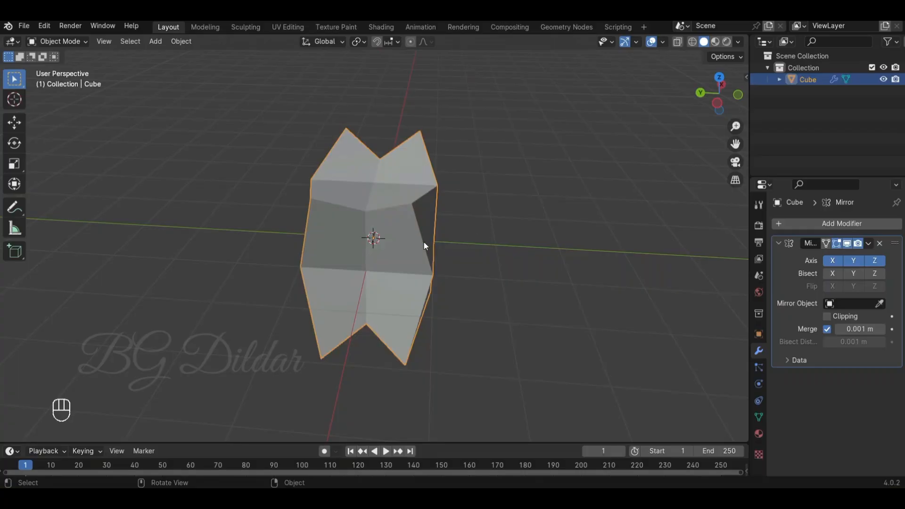
key("x")
left_click(423, 242)
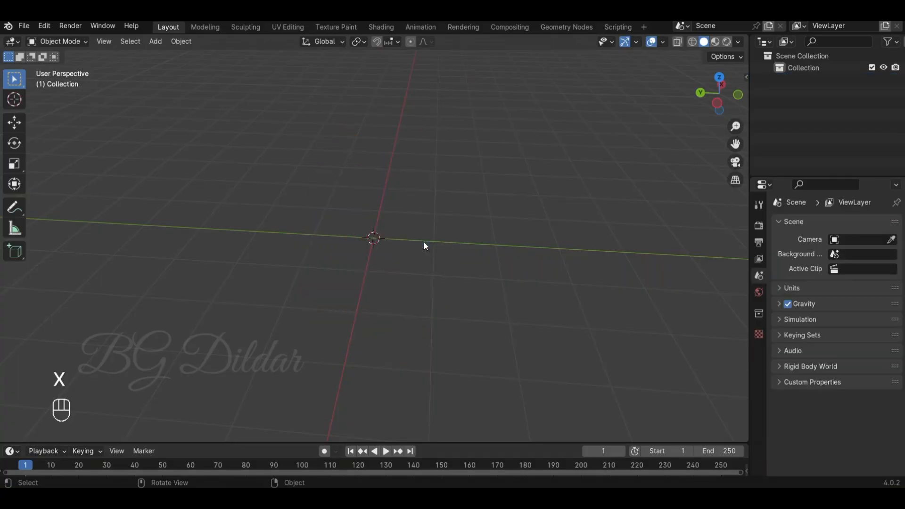
Step: Add a new cube at the world origin and give it a Mirror modifier
key("shift+a")
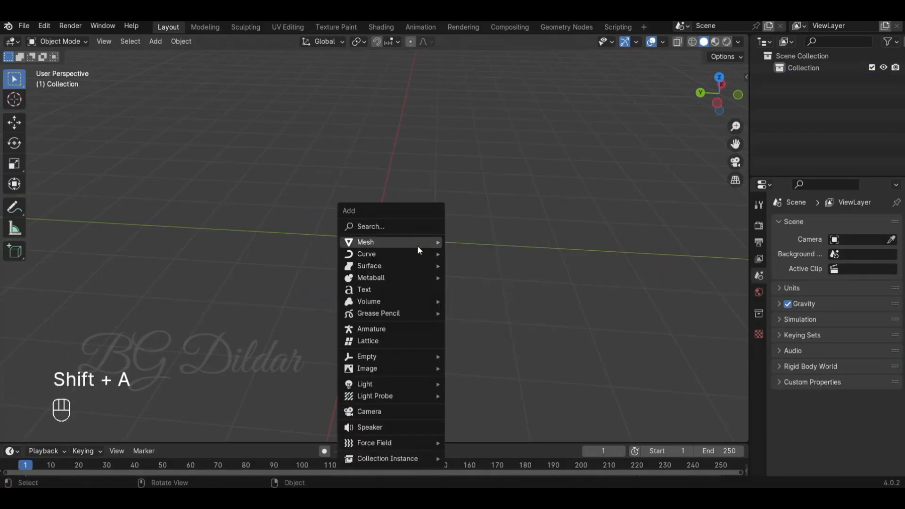
mouse_move(417, 244)
left_click(476, 254)
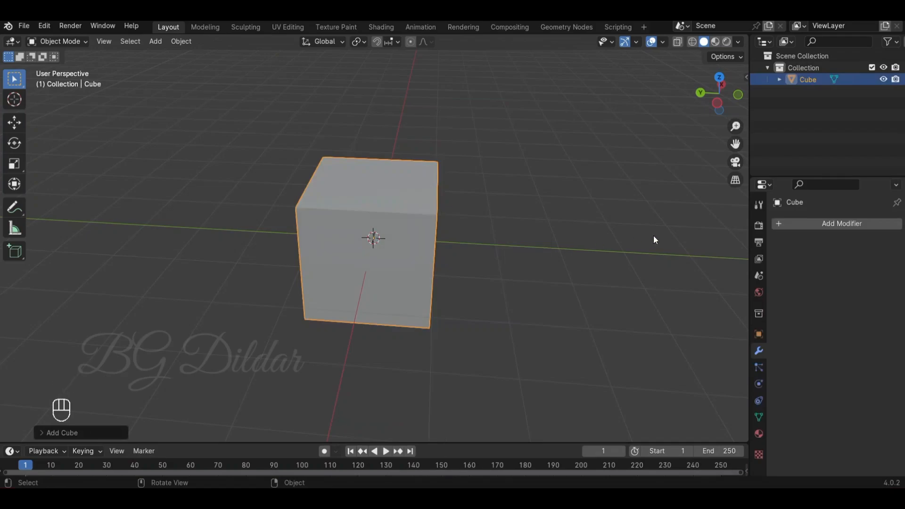
left_click(822, 226)
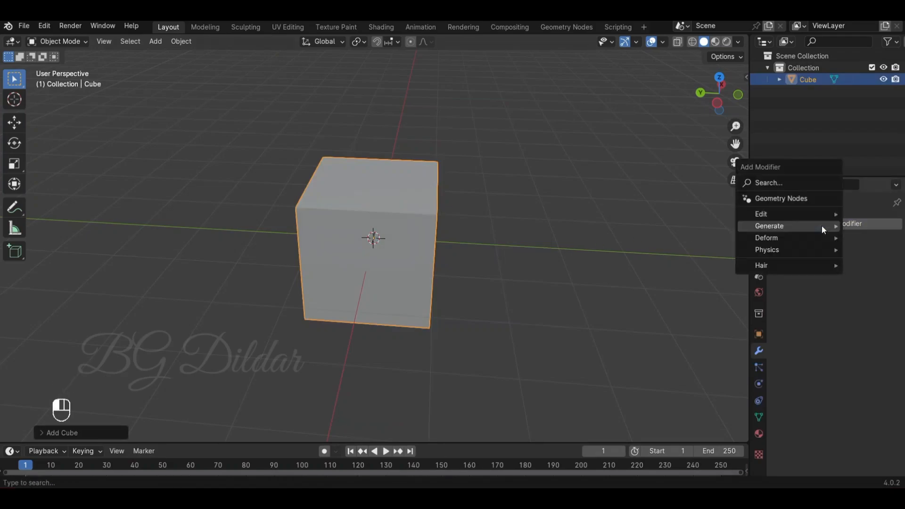
left_click(658, 309)
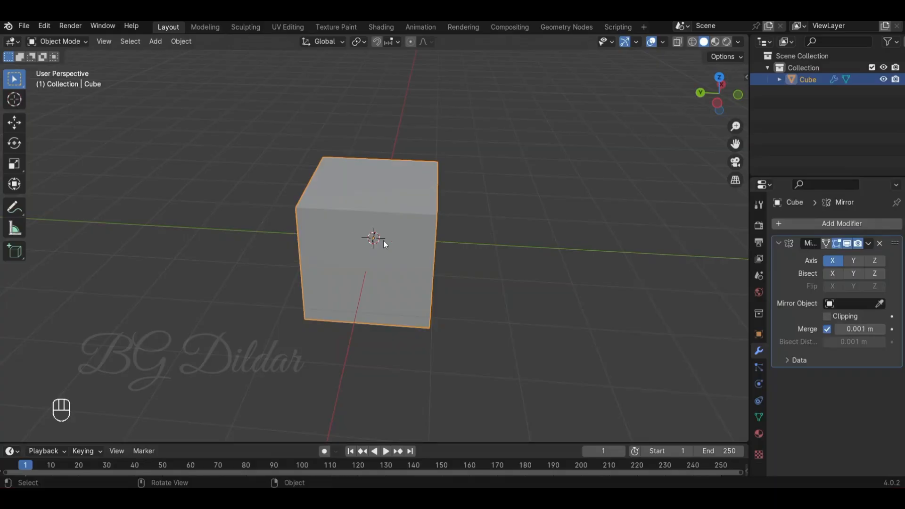
Step: Move the whole cube freely in Object Mode, upward and then toward negative X, to test the Mirror modifier
middle_click_drag(402, 253, 531, 259)
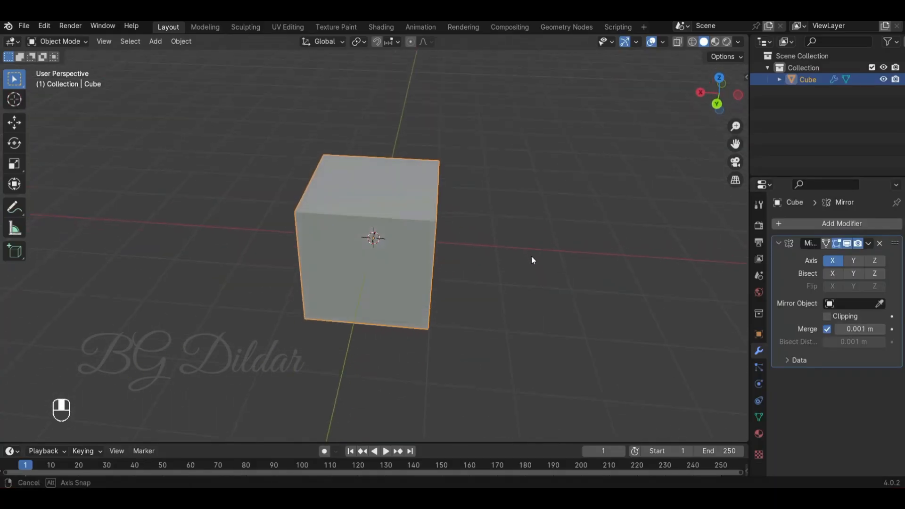
key("g")
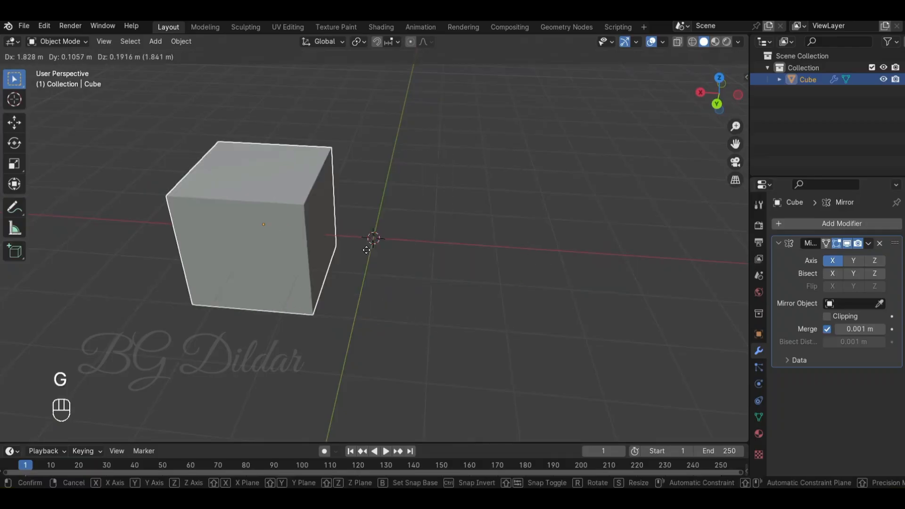
right_click(528, 260)
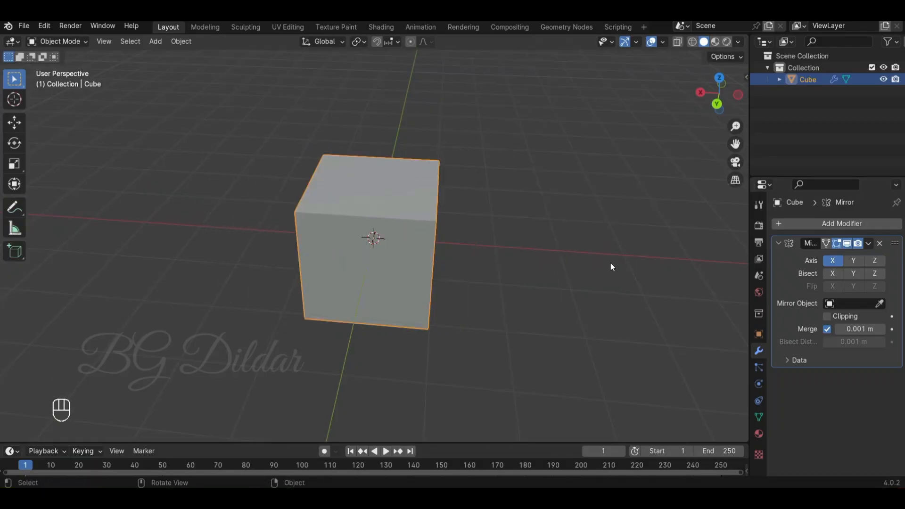
mouse_move(610, 264)
middle_mouse_down()
mouse_move(568, 236)
mouse_move(603, 261)
middle_mouse_up()
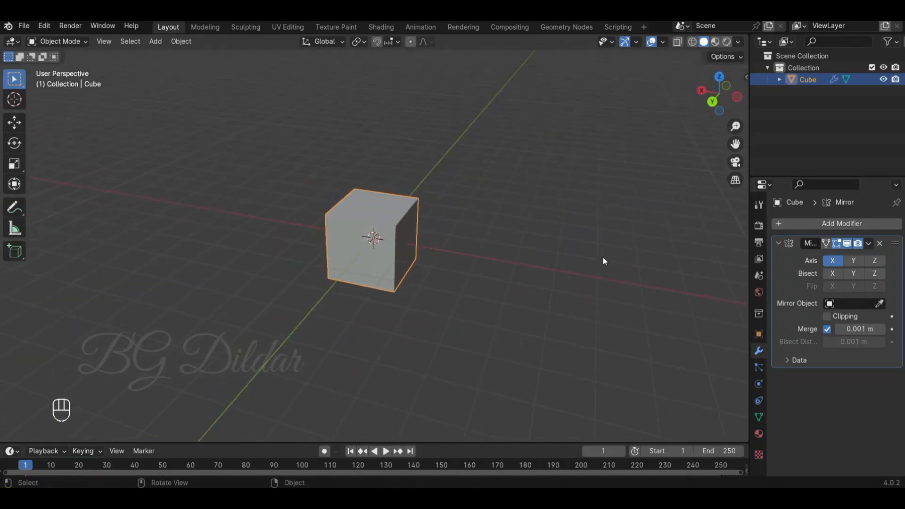
key("g")
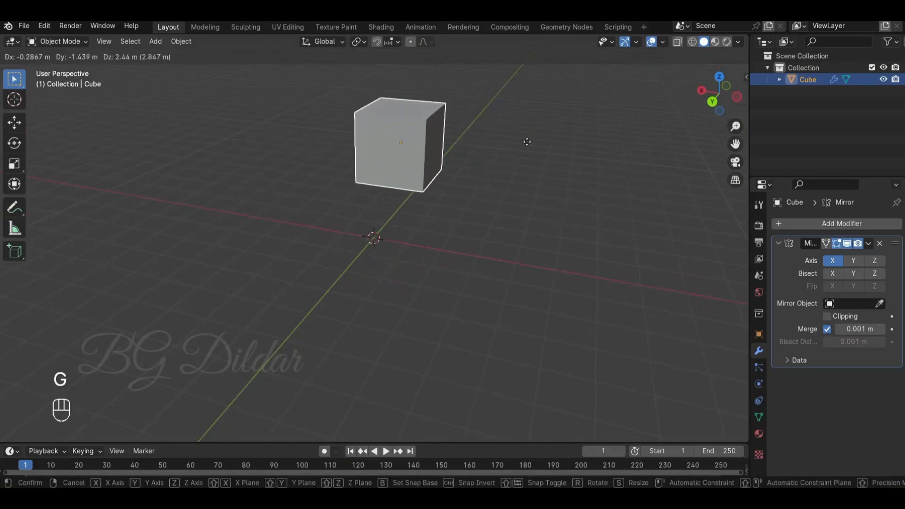
left_click(503, 144)
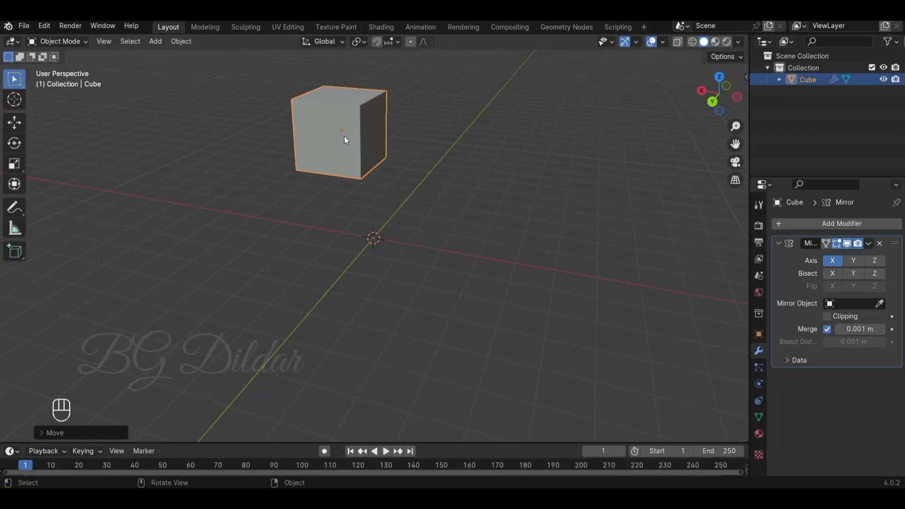
key("g")
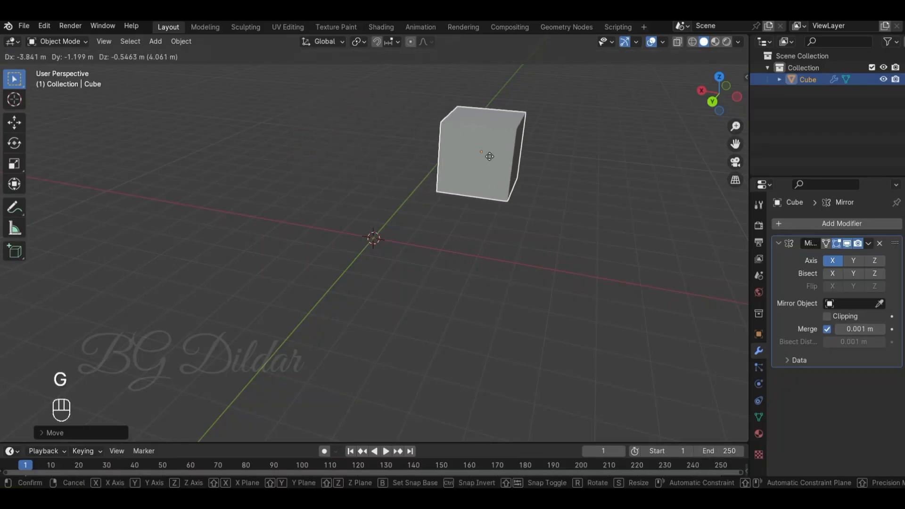
left_click(540, 157)
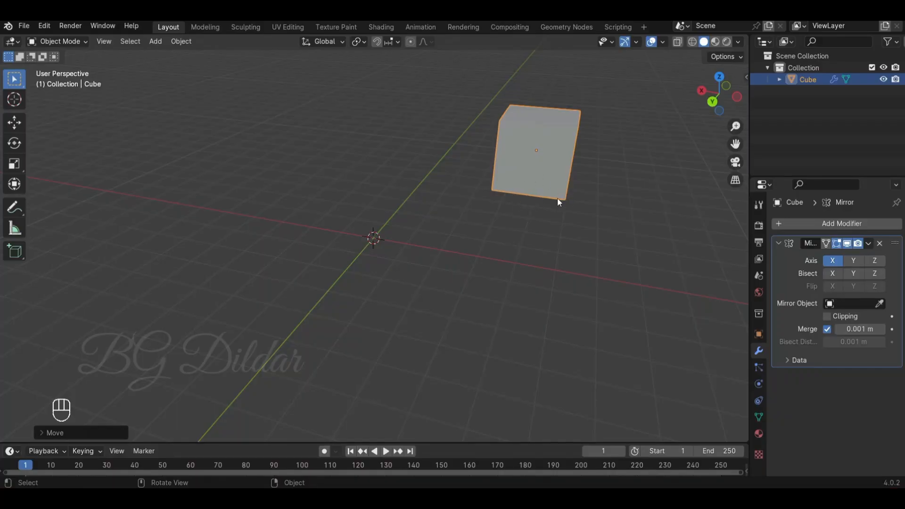
Step: In Edit Mode, move the cube's entire mesh toward negative X, away from its origin point, to separate it from the mirrored copy
key("Tab")
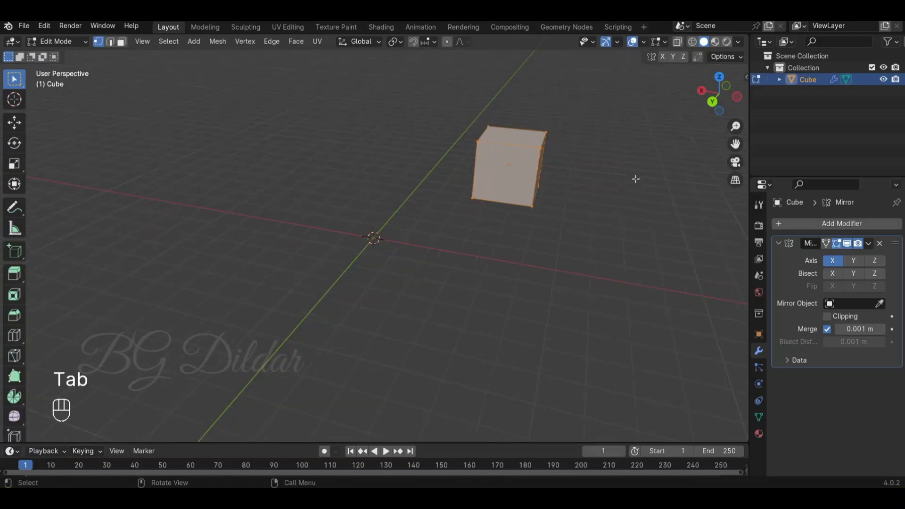
middle_click_drag(587, 187, 603, 188)
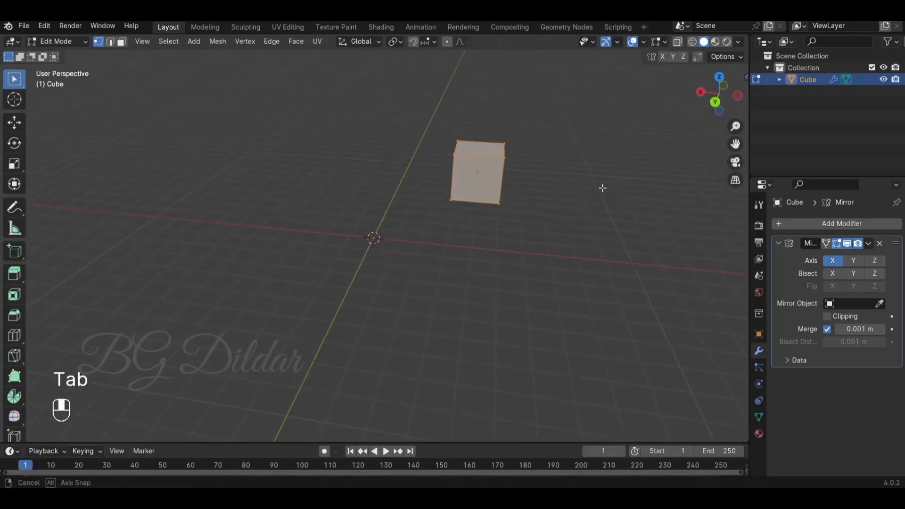
key("g")
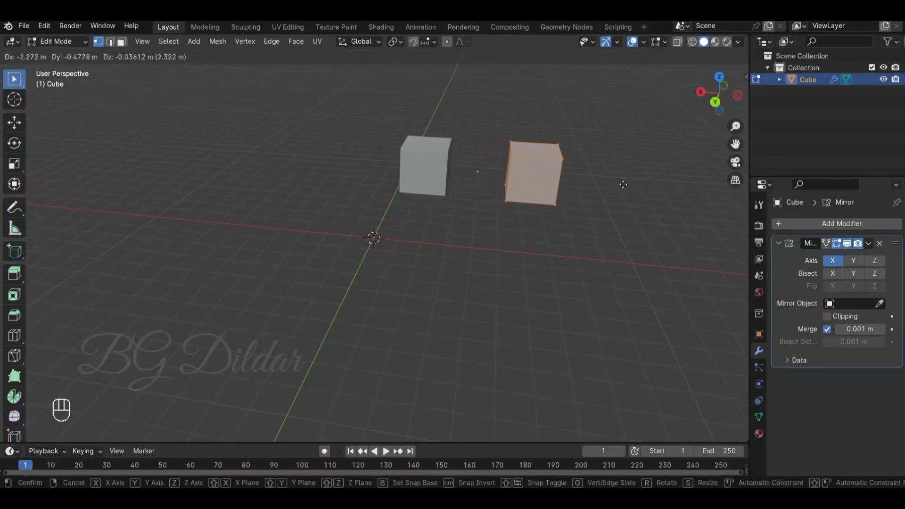
left_click(613, 186)
scroll(553, 190, "up", 3)
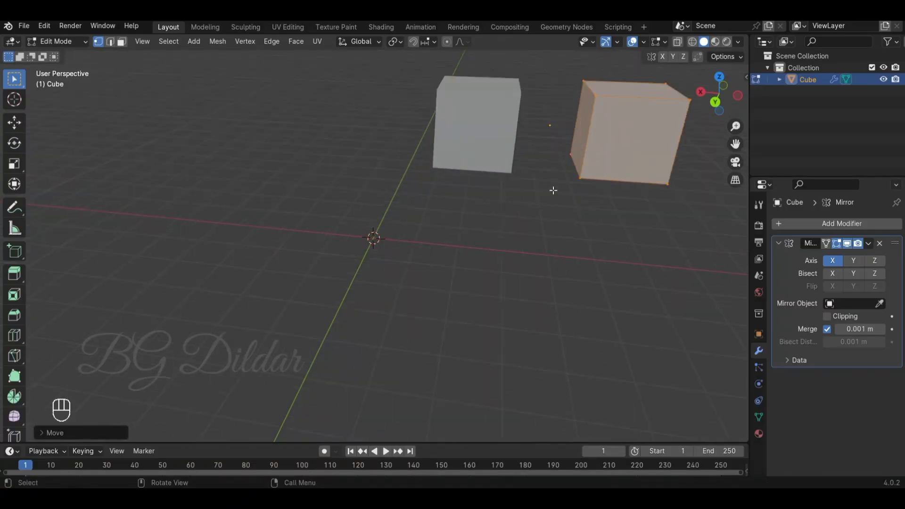
middle_click_drag(585, 184, 403, 223, "shift")
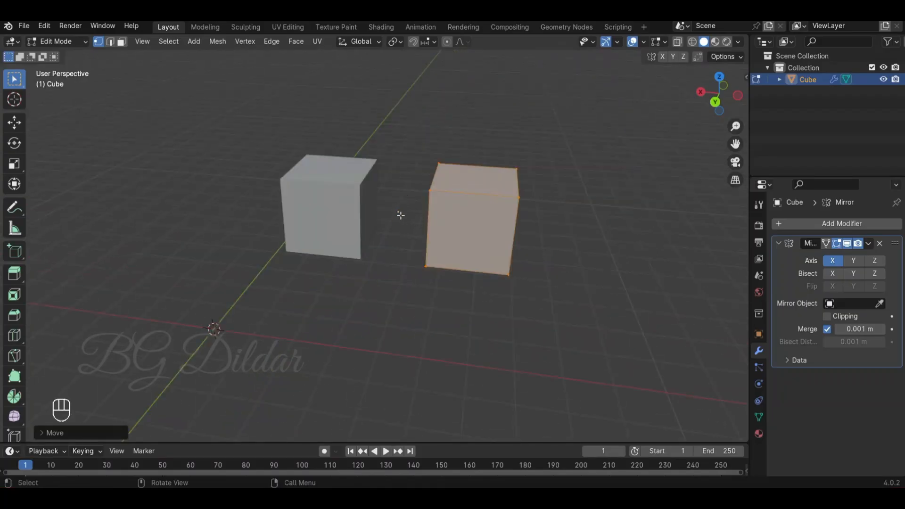
Step: Try moving the selected mesh around the origin point to examine how the mirrored copy follows
key("a")
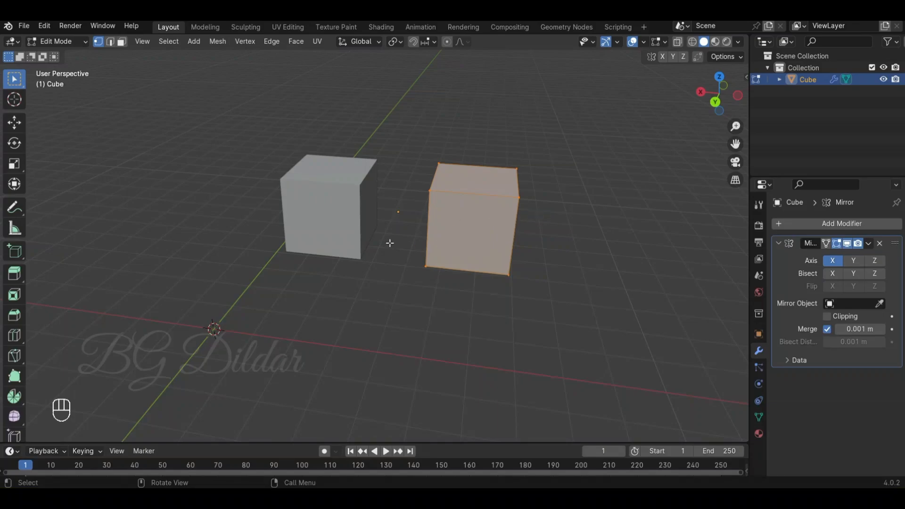
middle_click_drag(586, 279, 596, 261)
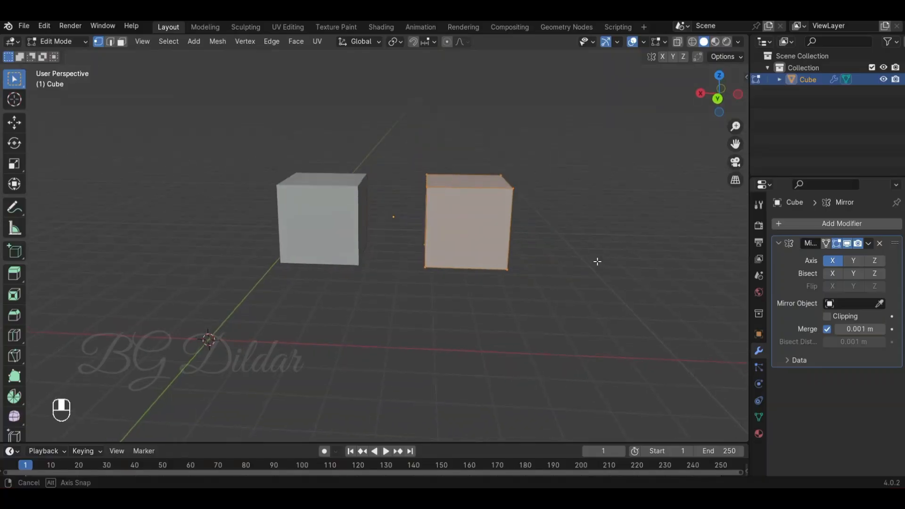
scroll(597, 261, "up", 3)
key("g")
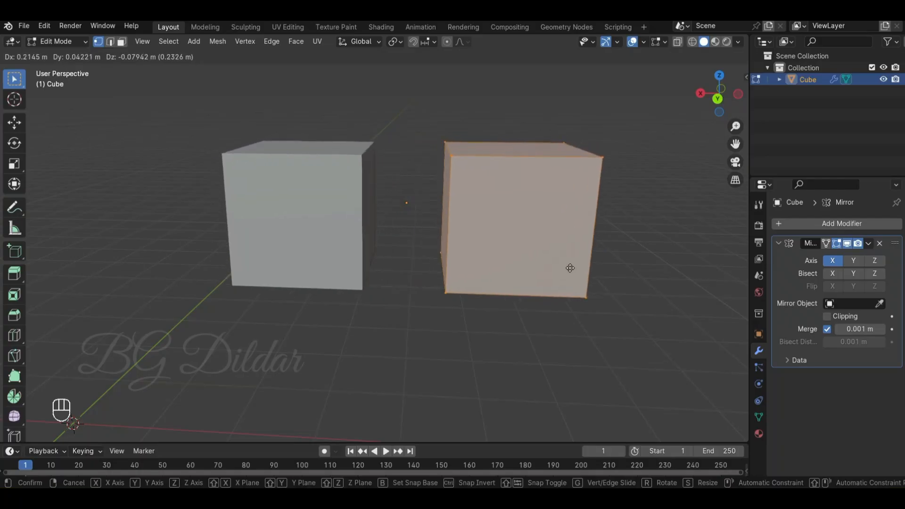
right_click(601, 258)
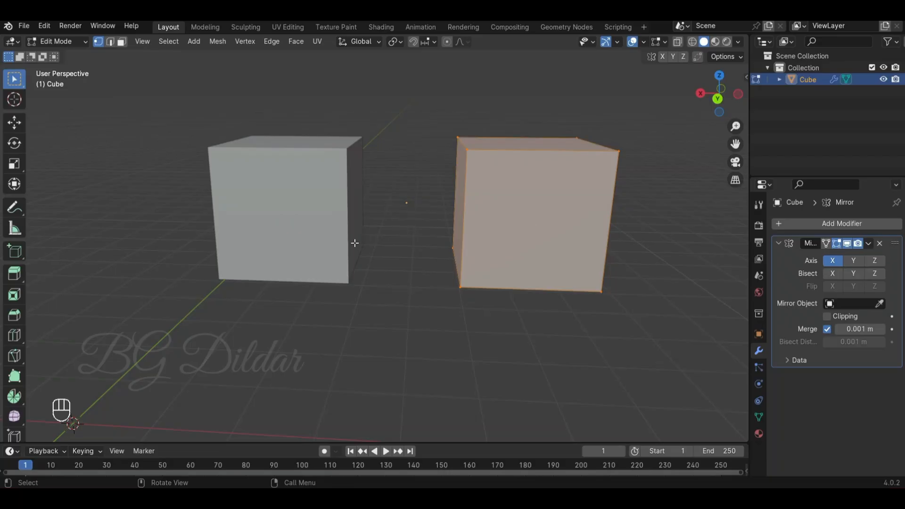
scroll(402, 261, "down", 3)
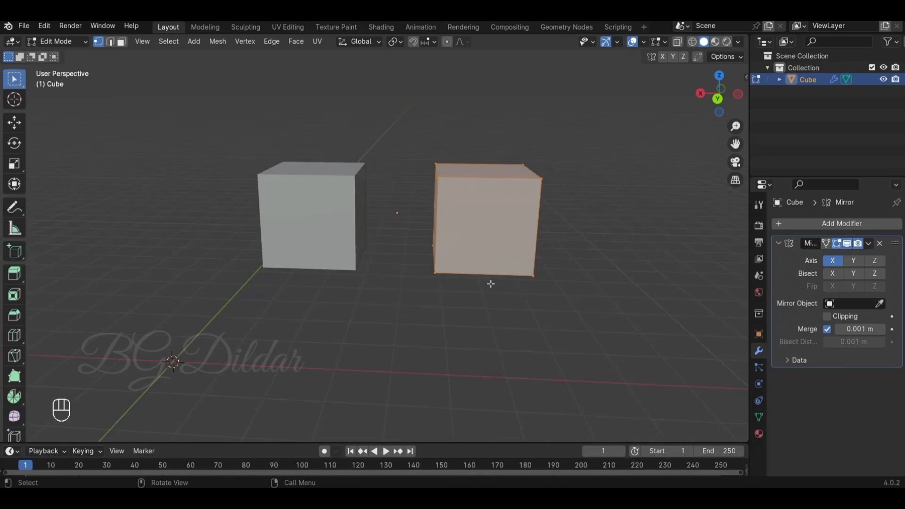
Step: Return to Object Mode and delete the mirrored cube
key("Tab")
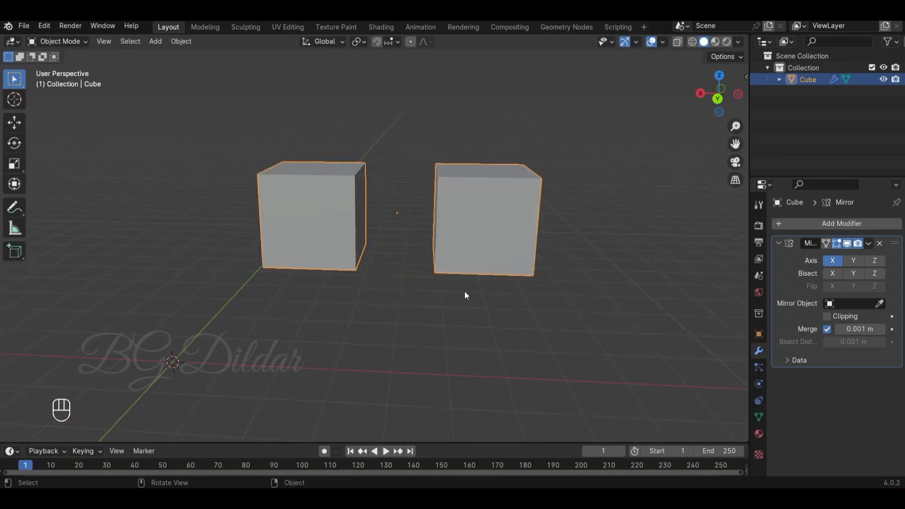
key("x")
left_click(489, 282)
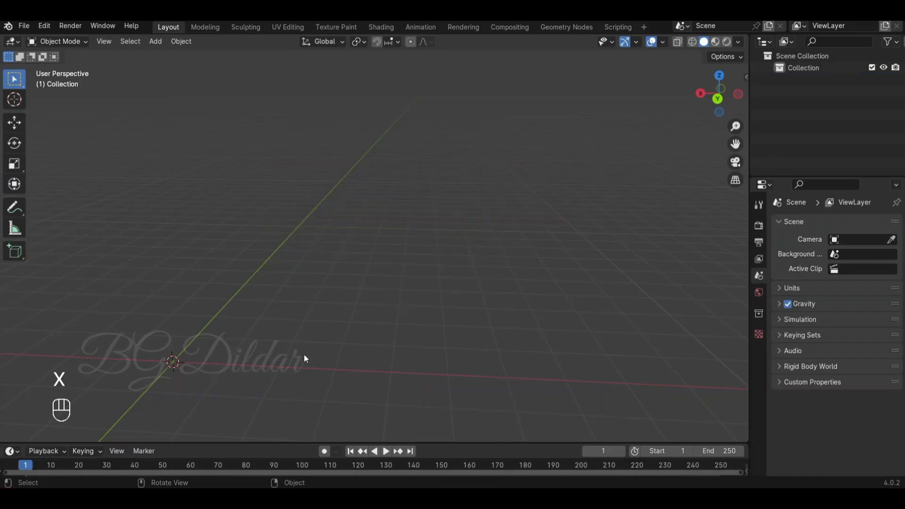
Step: Add another cube and move it in Object Mode toward negative X, clear of the world origin
middle_click_drag(321, 333, 387, 283, "shift")
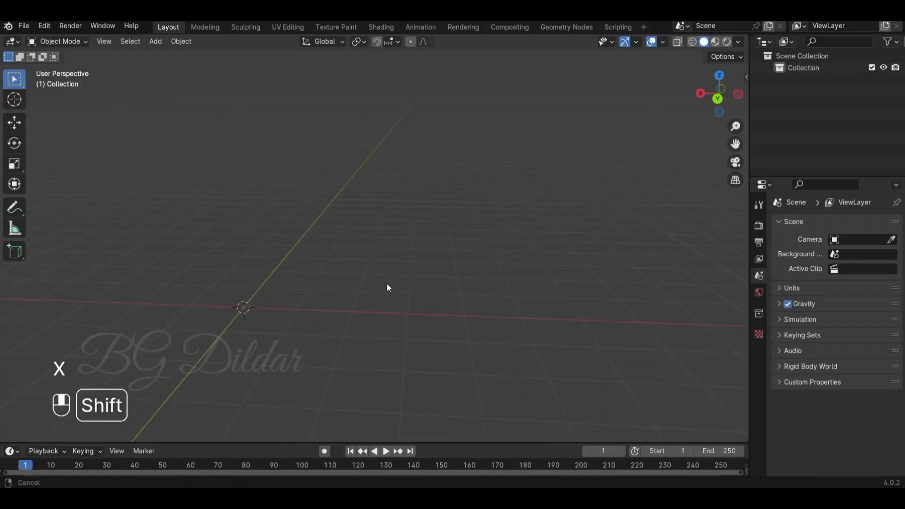
key("shift+a")
mouse_move(311, 258)
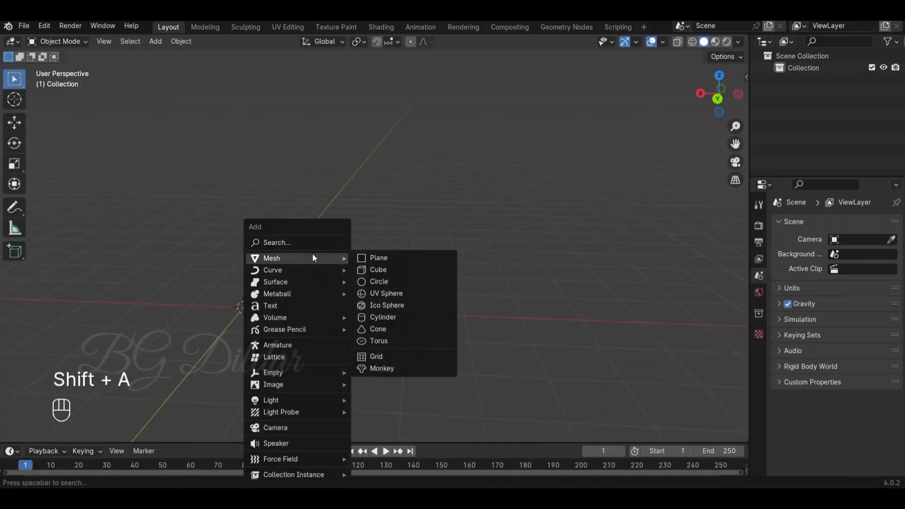
left_click(389, 273)
mouse_move(356, 302)
middle_mouse_down()
mouse_move(385, 298)
mouse_move(369, 294)
middle_mouse_up()
key("g")
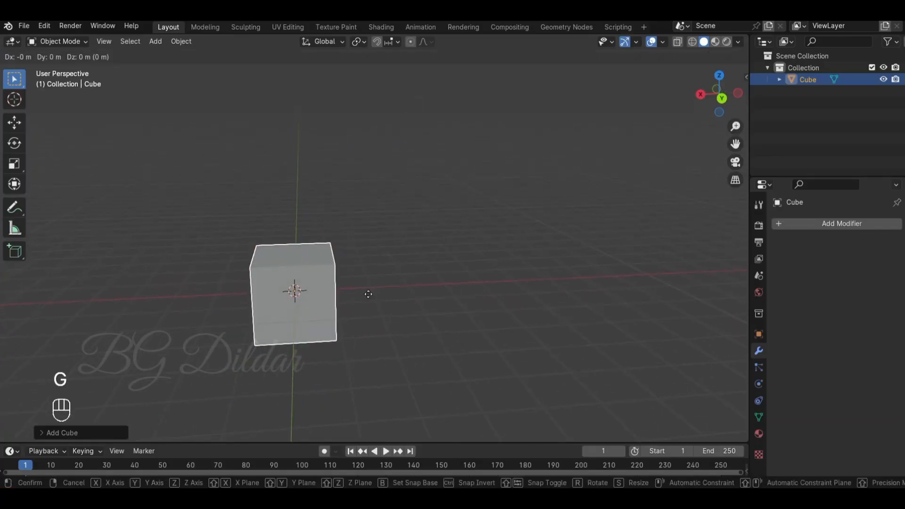
left_click(463, 274)
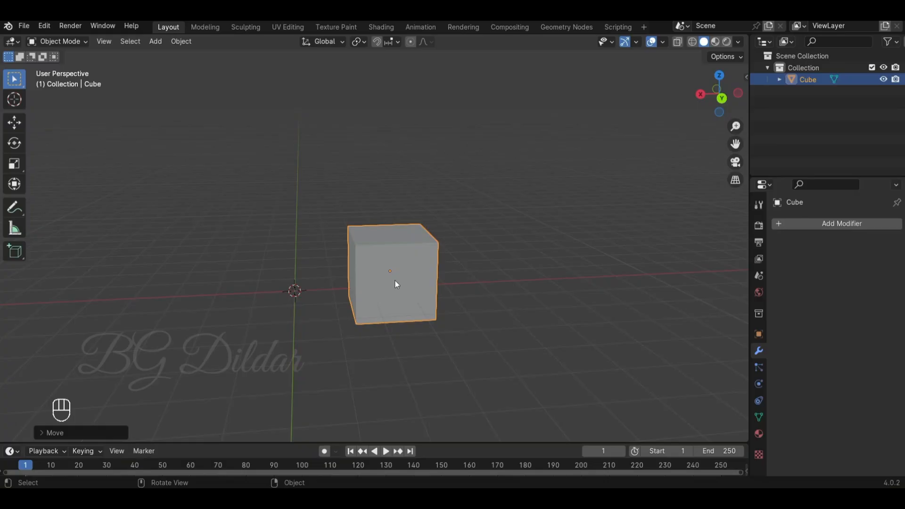
Step: Add a Mirror modifier to the offset cube and try moving it freely in Object Mode
left_click(848, 222)
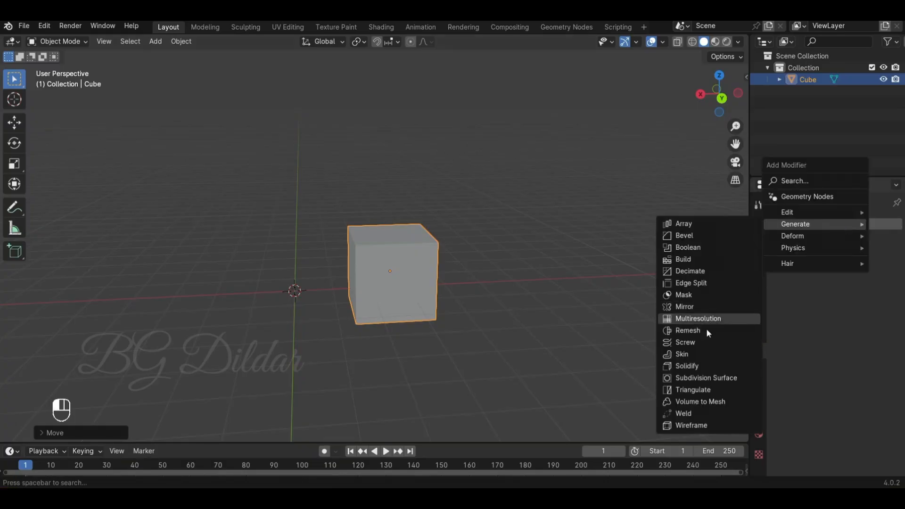
left_click(708, 307)
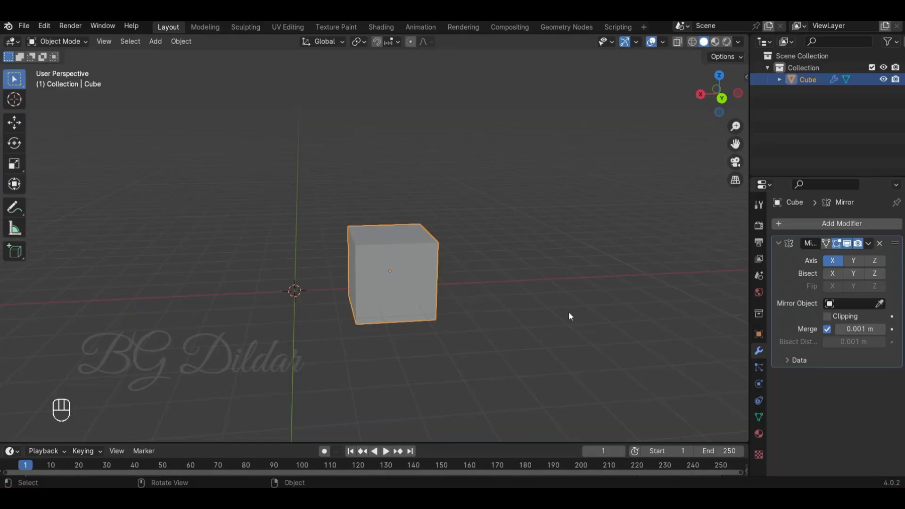
key("g")
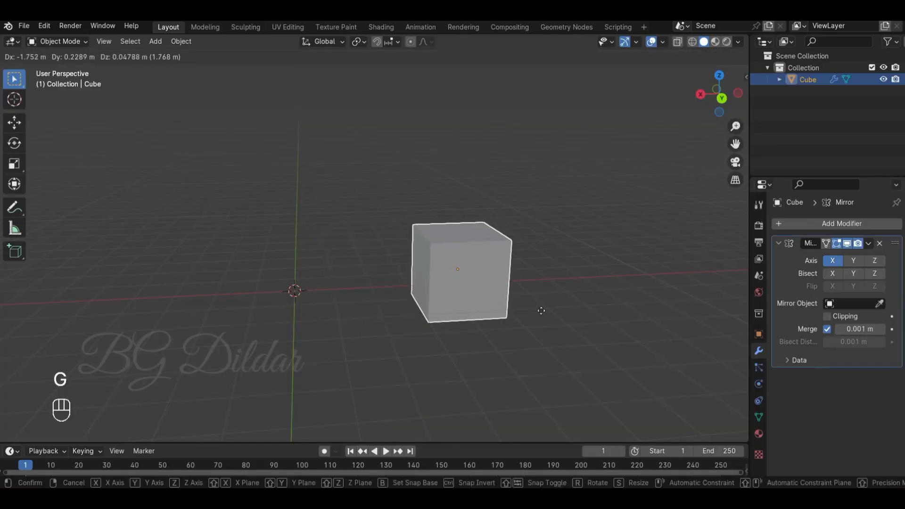
left_click(486, 305)
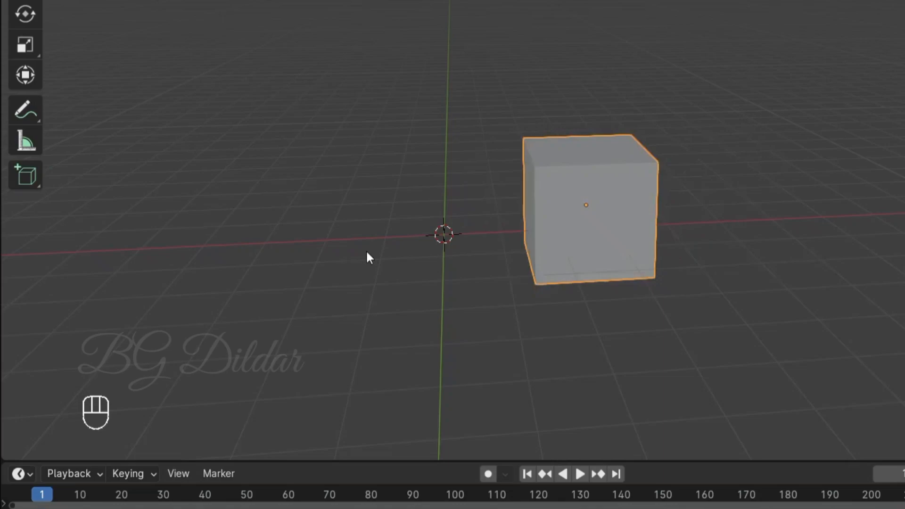
Step: Add a Plain Axes empty at the world origin
key("shift+a")
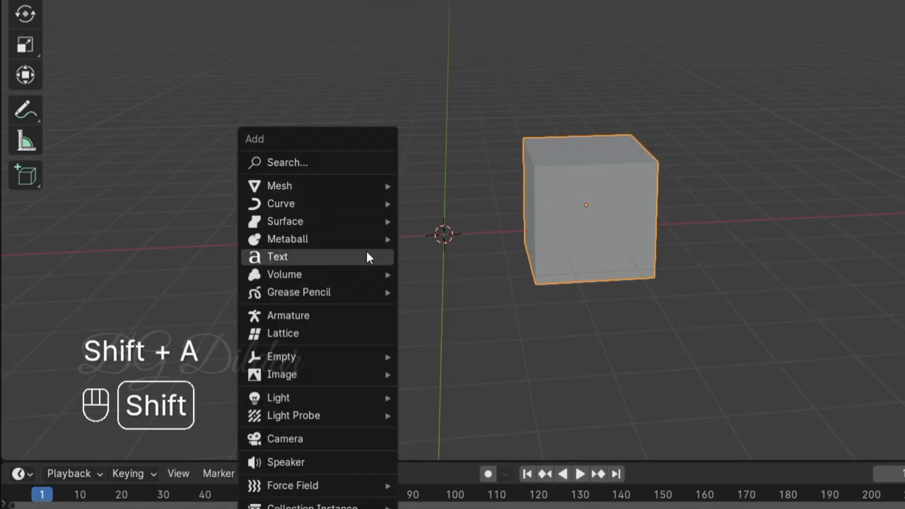
mouse_move(336, 360)
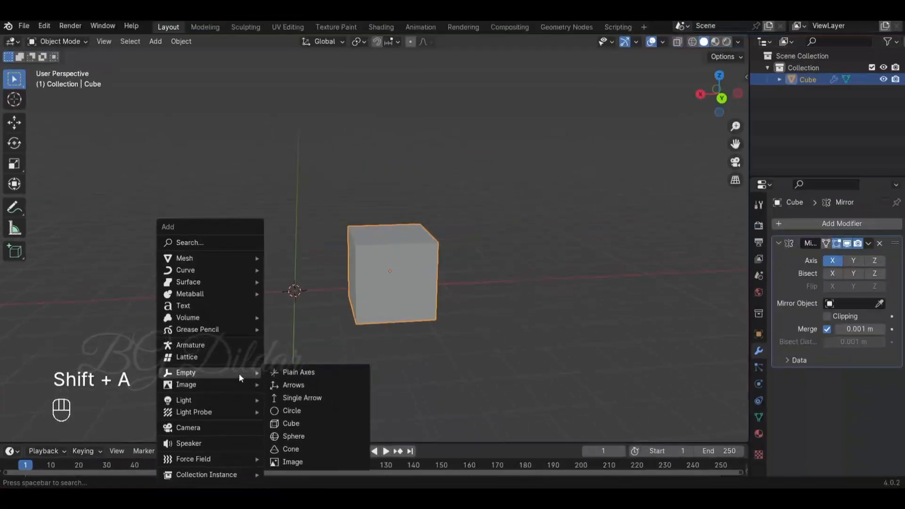
left_click(501, 359)
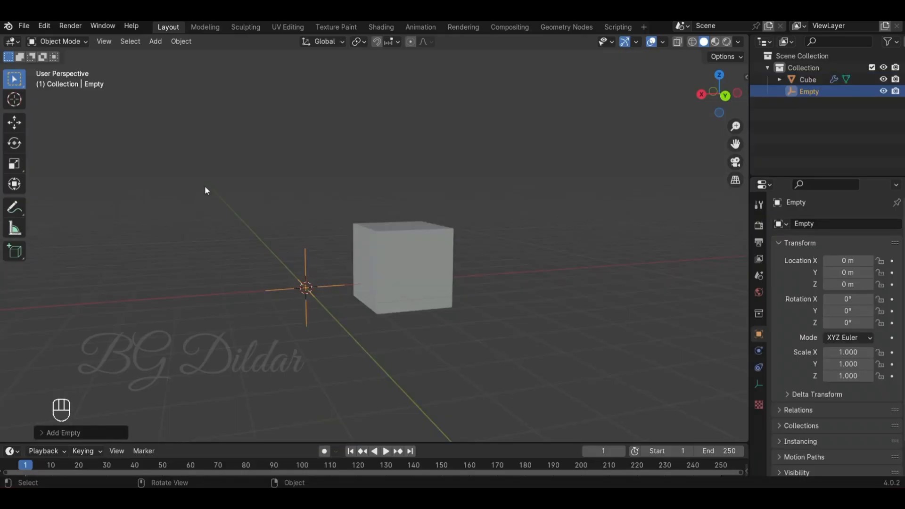
Step: Set the empty at the world origin as the Mirror Object of the cube's Mirror modifier
middle_click_drag(381, 288, 397, 329)
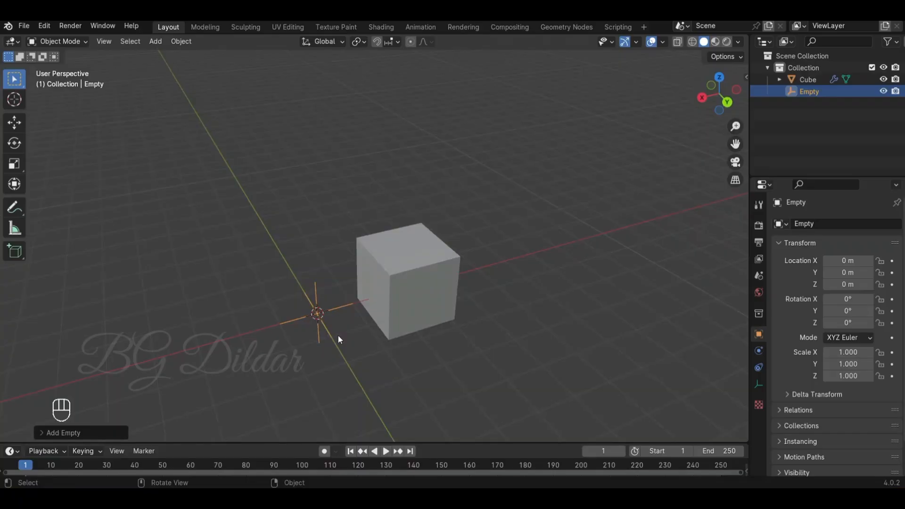
middle_click_drag(364, 347, 357, 332)
scroll(357, 333, "up", 2)
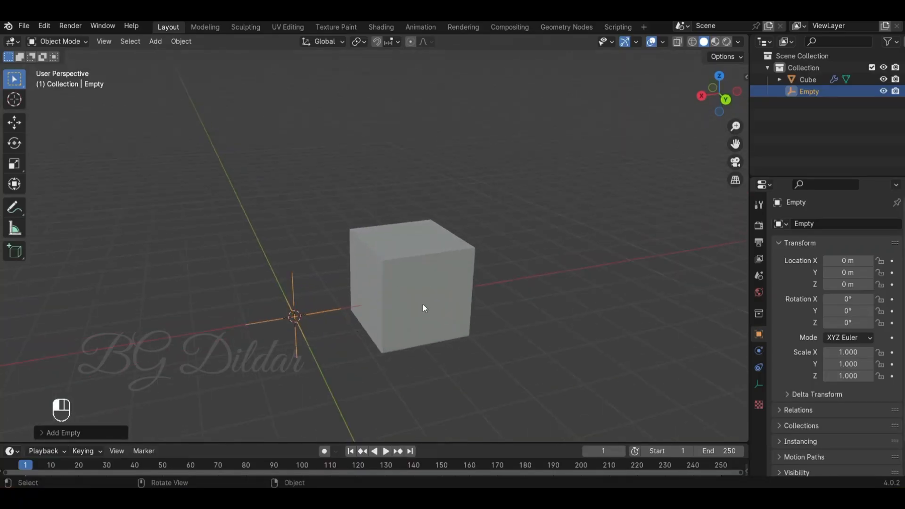
left_click(401, 311)
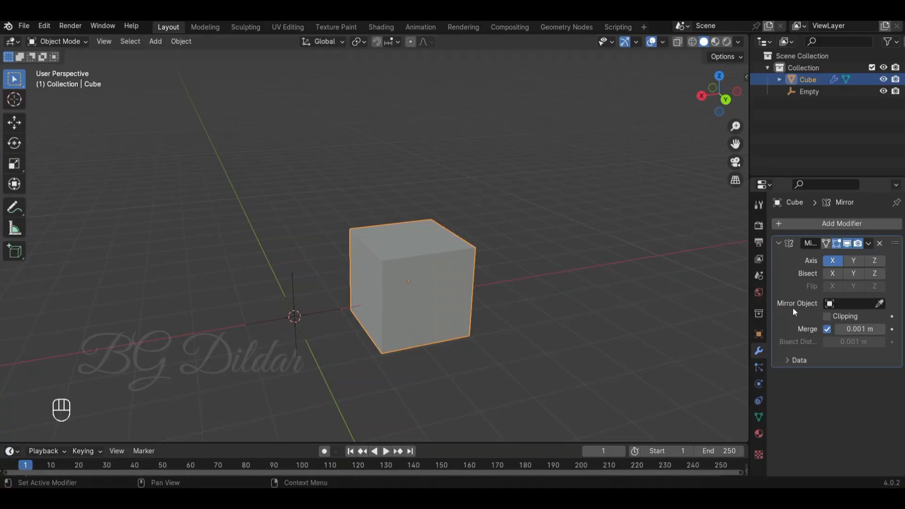
left_click(852, 303)
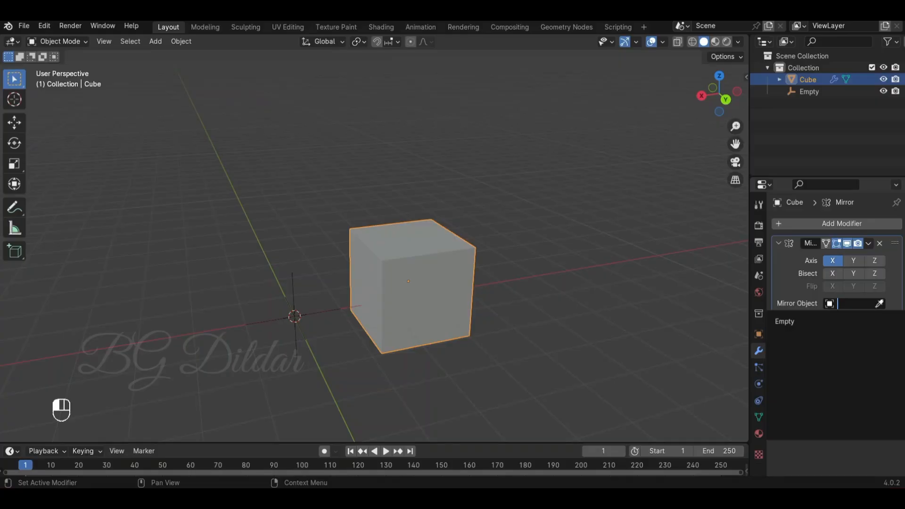
left_click(879, 303)
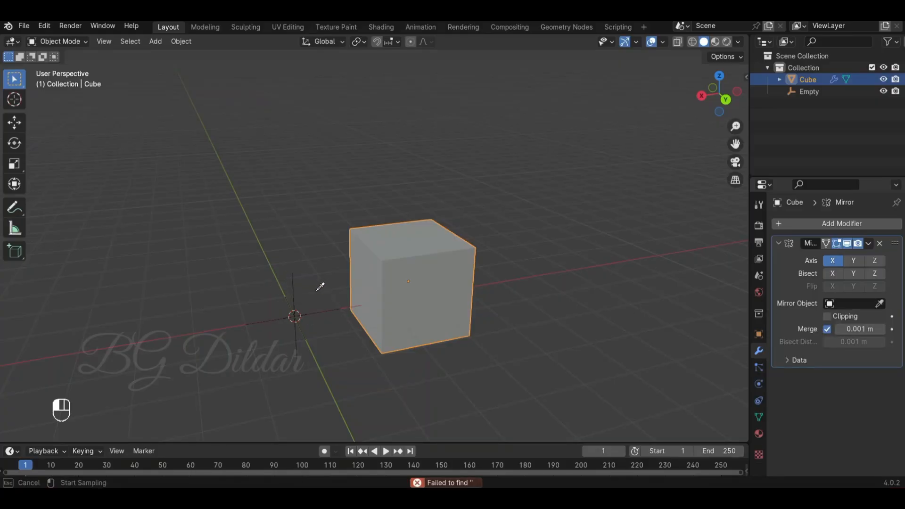
left_click(295, 297)
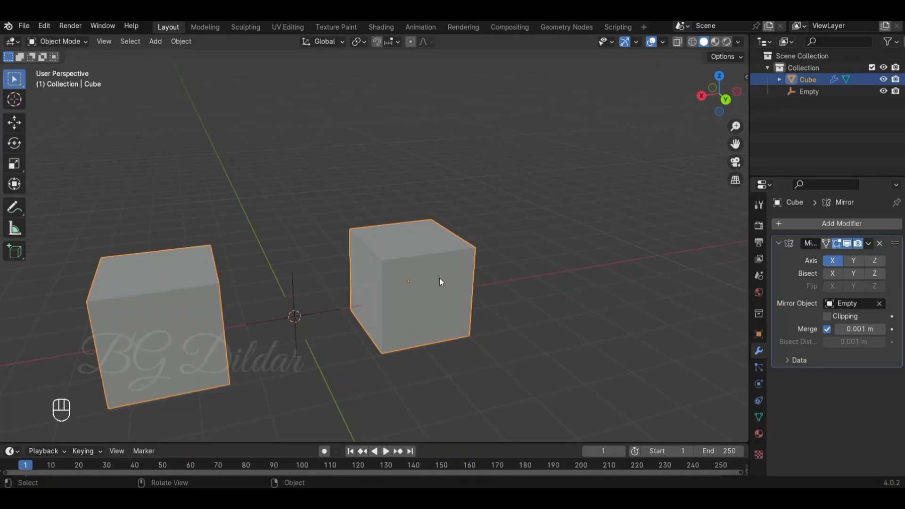
Step: Move the cube slightly down and away from the empty in Object Mode to test mirroring around it
mouse_move(416, 285)
middle_mouse_down()
mouse_move(511, 309)
mouse_move(501, 299)
mouse_move(420, 302)
middle_mouse_up()
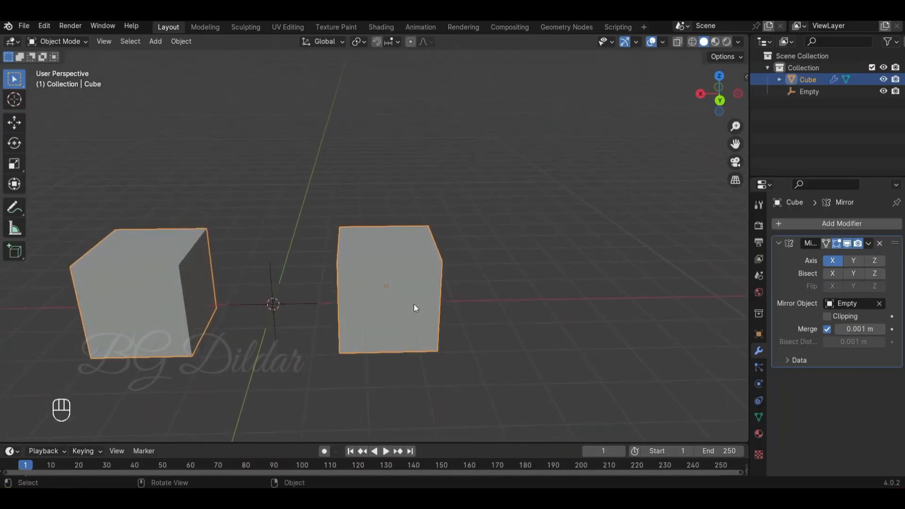
key("g")
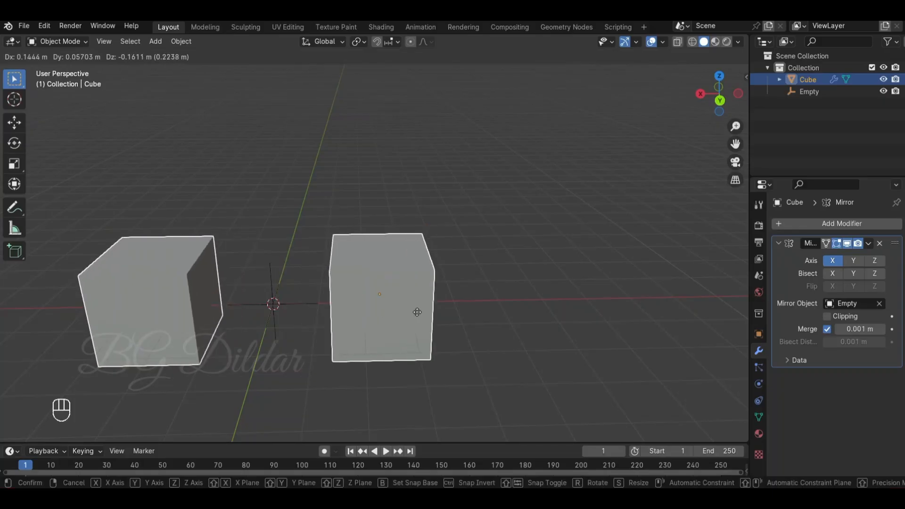
left_click(423, 313)
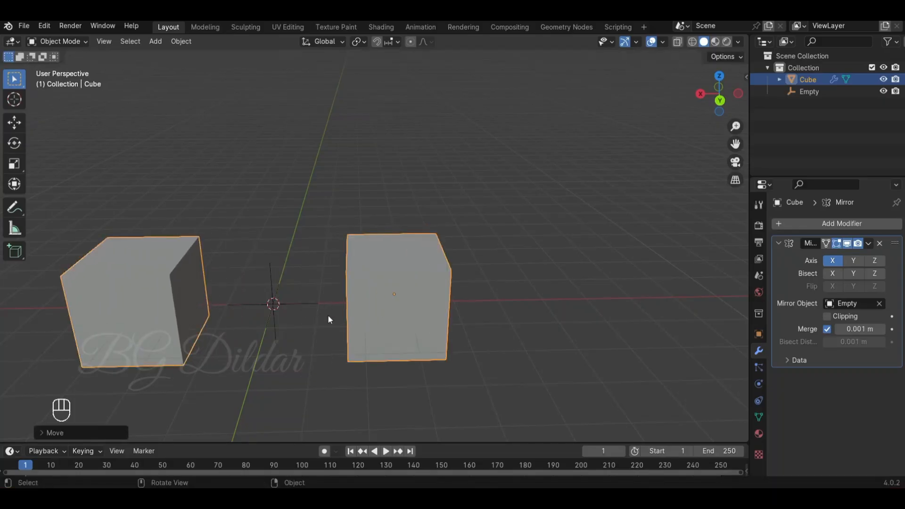
Step: Move the empty about 1 m along negative X toward the original cube, and reselect the cube
left_click(274, 287)
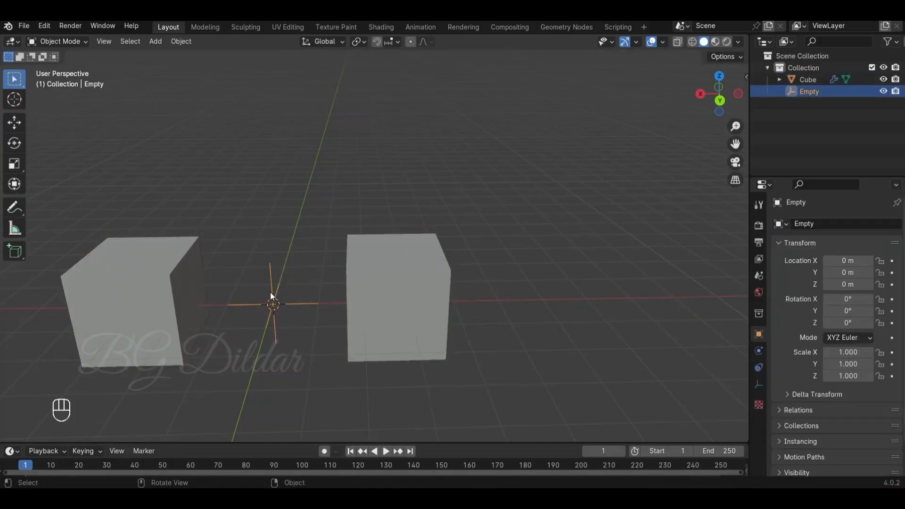
key("g")
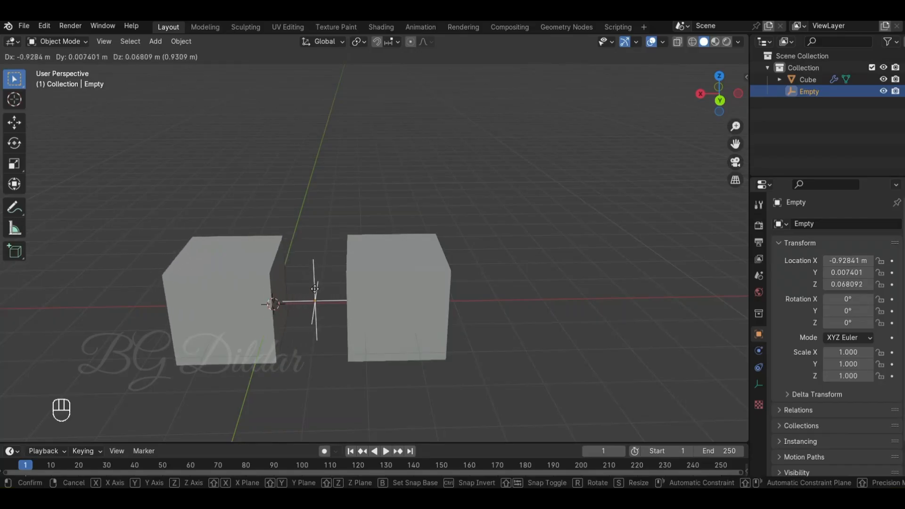
left_click(315, 288)
left_click(398, 310)
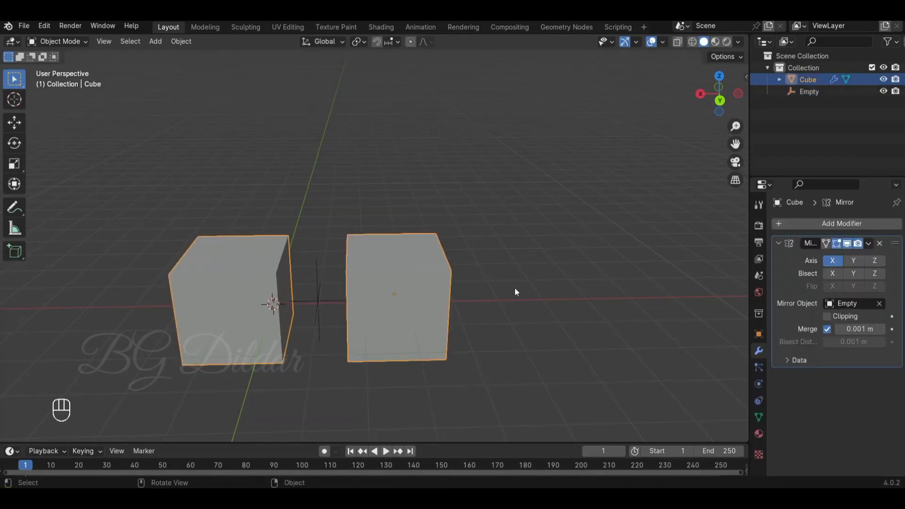
key("g")
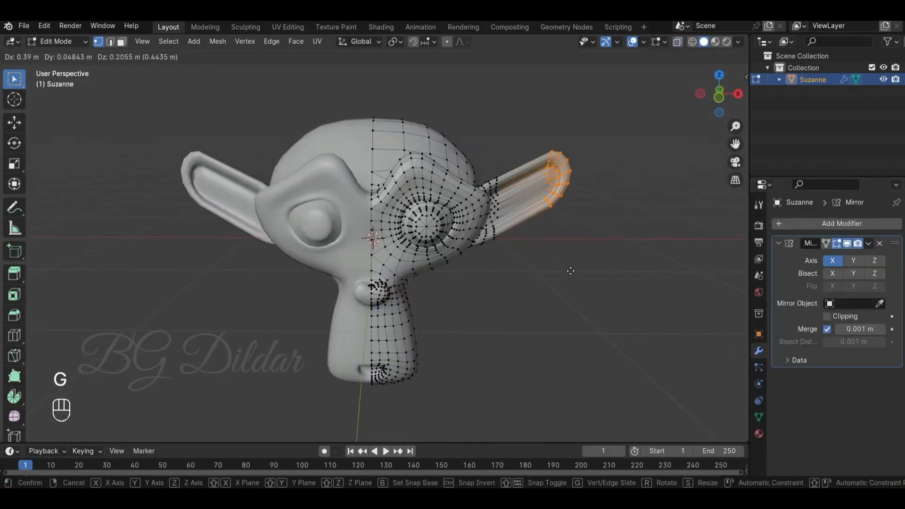
key("s")
key("a")
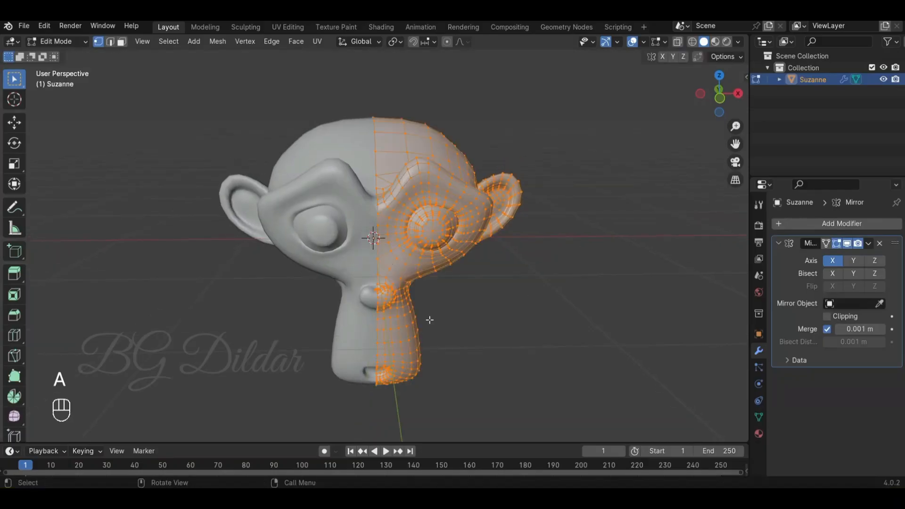
key("g")
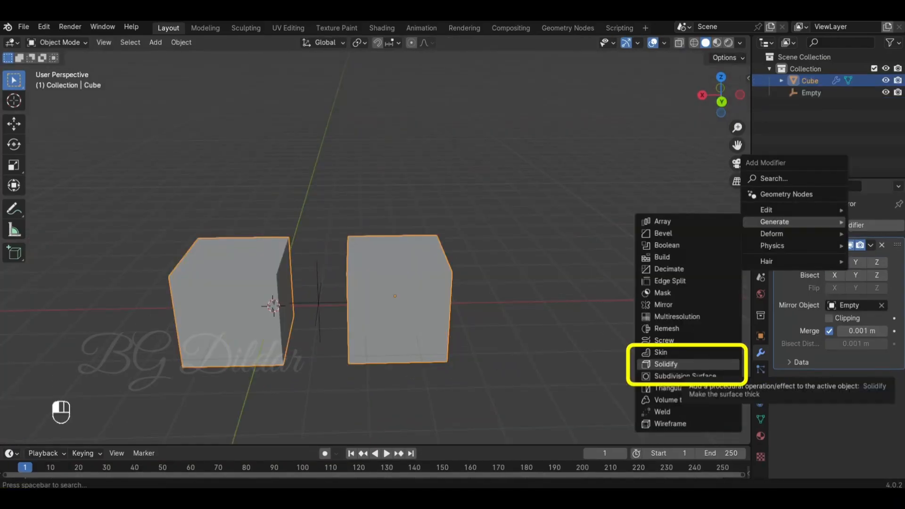